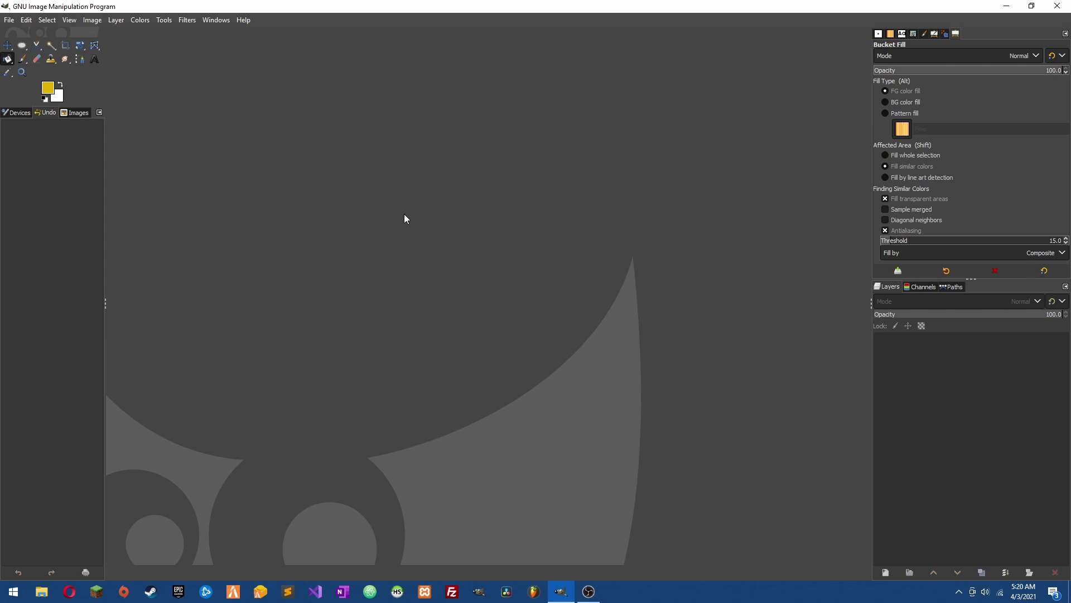
- Create a new blank white image of 1280×720 pixels
{"action": "left_click", "coordinate": [10, 20]}
{"action": "left_click", "coordinate": [24, 32]}
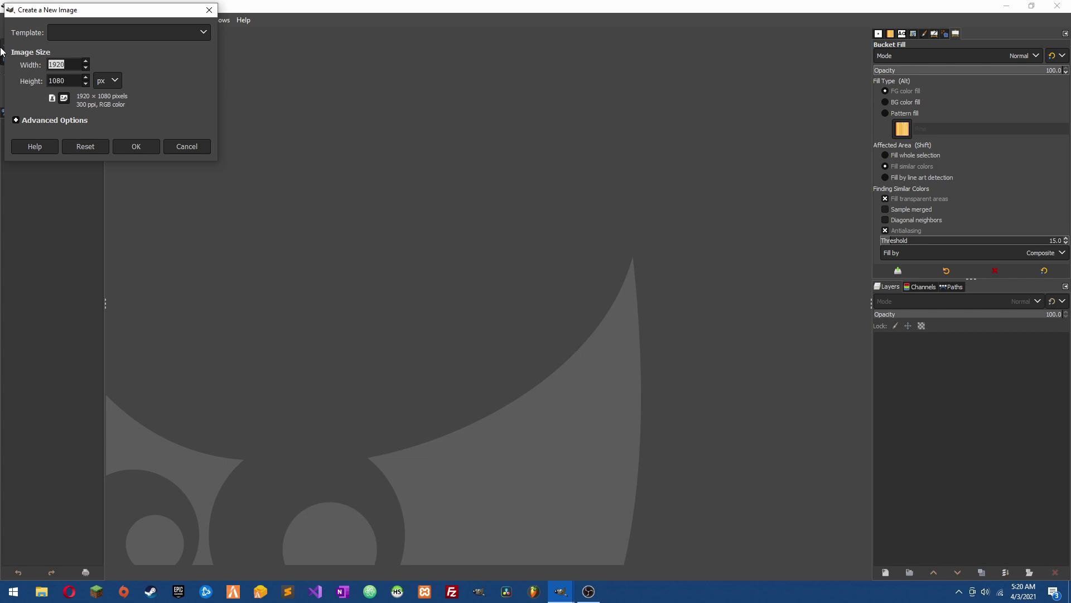
{"action": "type", "text": "12"}
{"action": "key", "text": "Tab"}
{"action": "type", "text": "720"}
{"action": "key", "text": "Return"}
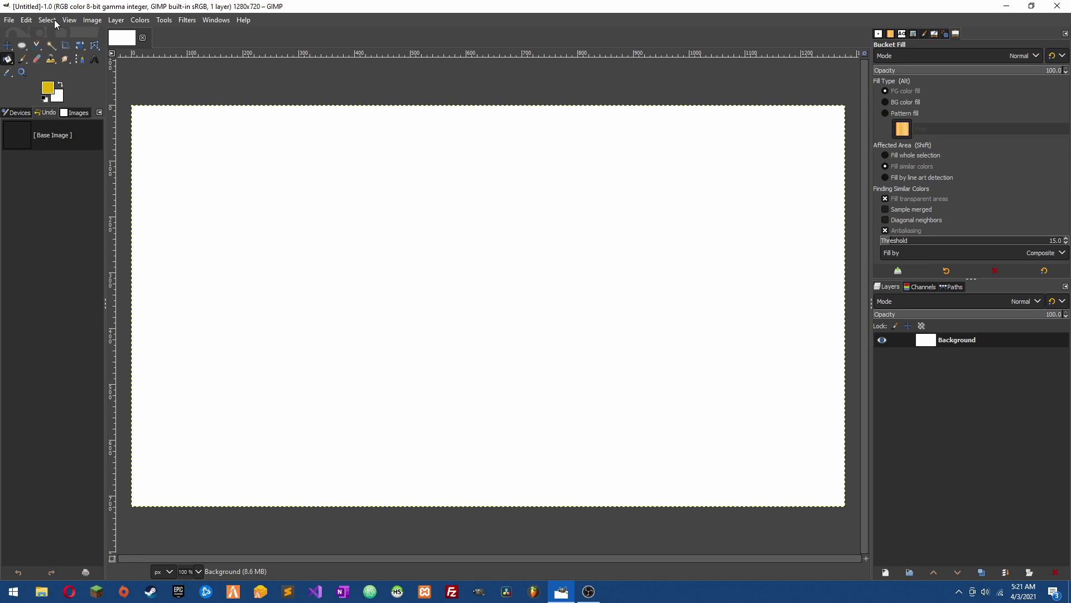
- Add a transparent layer named Cover above the Background layer
{"action": "right_click", "coordinate": [953, 381]}
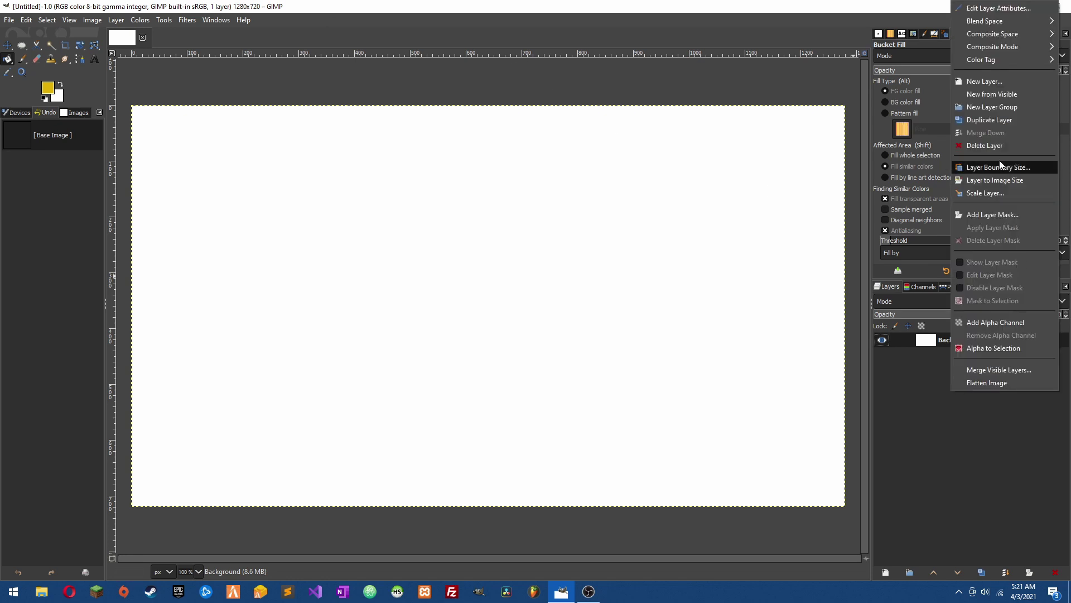
{"action": "left_click", "coordinate": [1001, 82]}
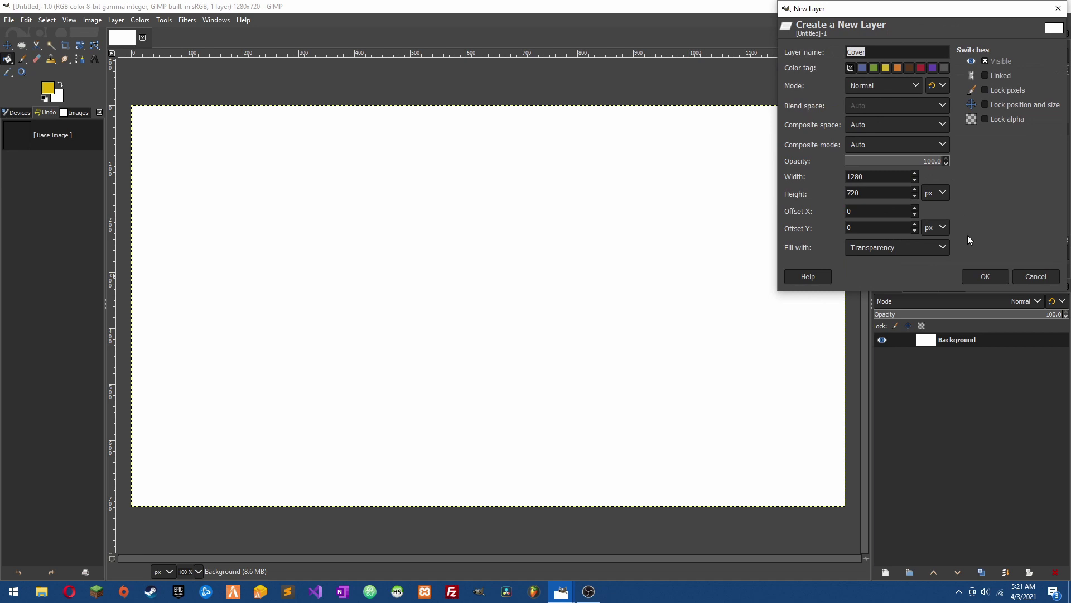
{"action": "left_click", "coordinate": [986, 275]}
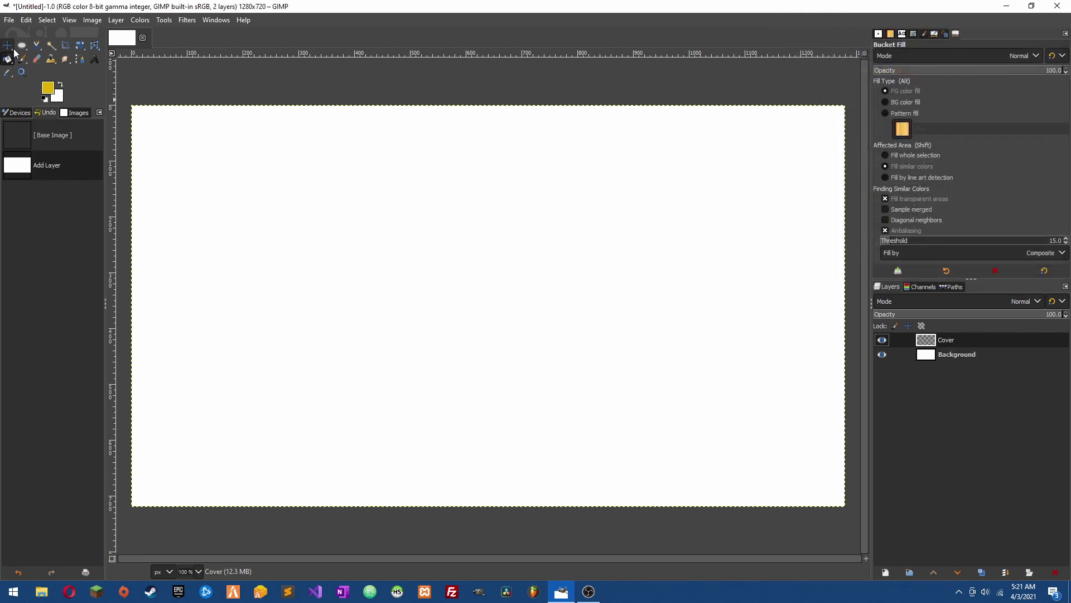
- Select the paintbrush with light blue 168fff as the foreground colour
{"action": "left_click", "coordinate": [22, 59]}
{"action": "left_click", "coordinate": [48, 89]}
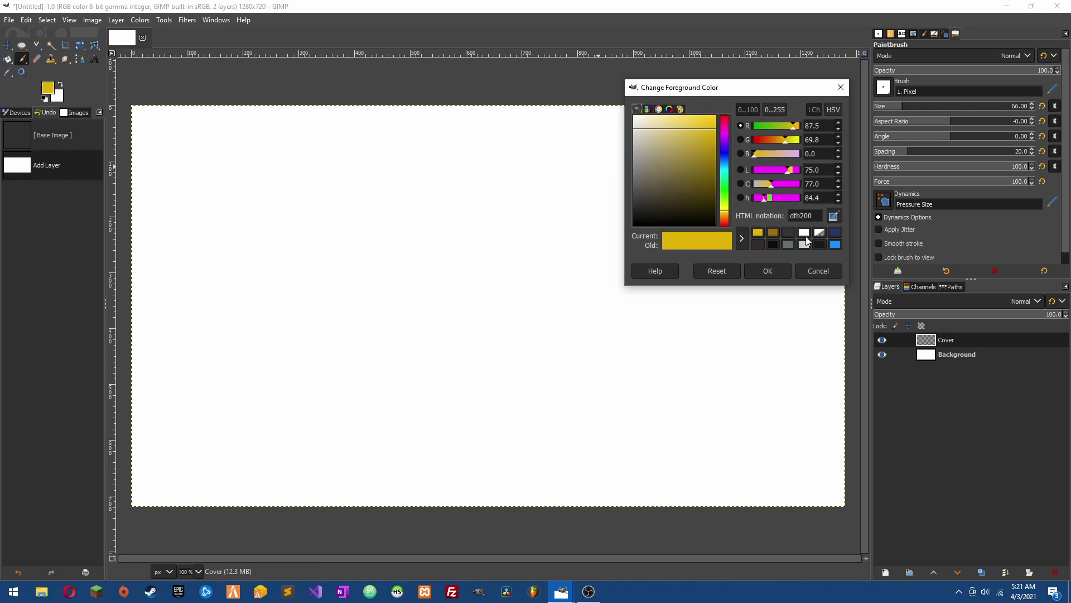
{"action": "left_click", "coordinate": [836, 244]}
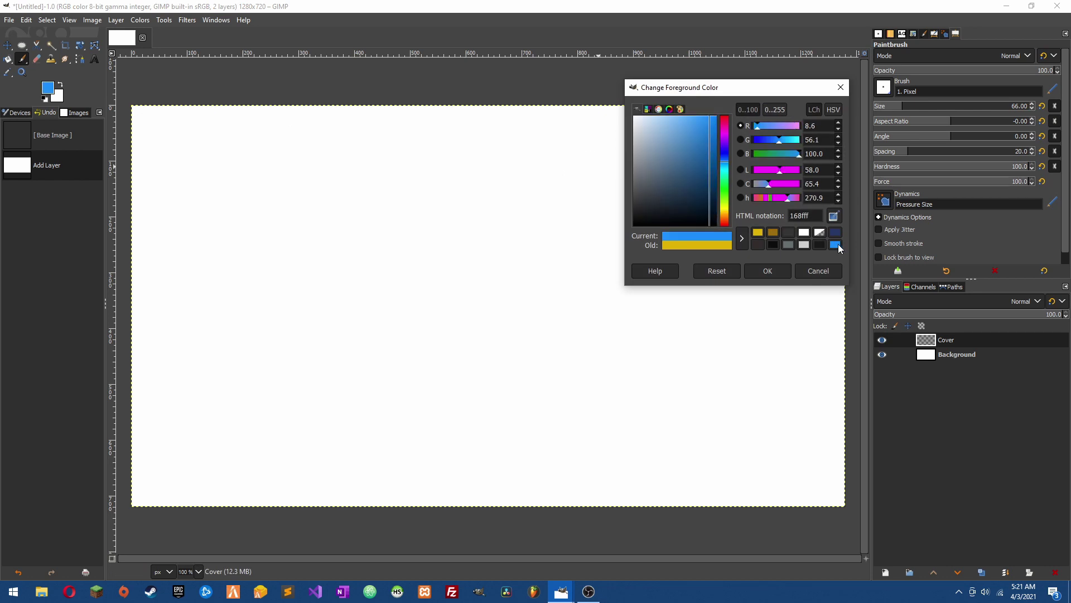
{"action": "left_click", "coordinate": [777, 272]}
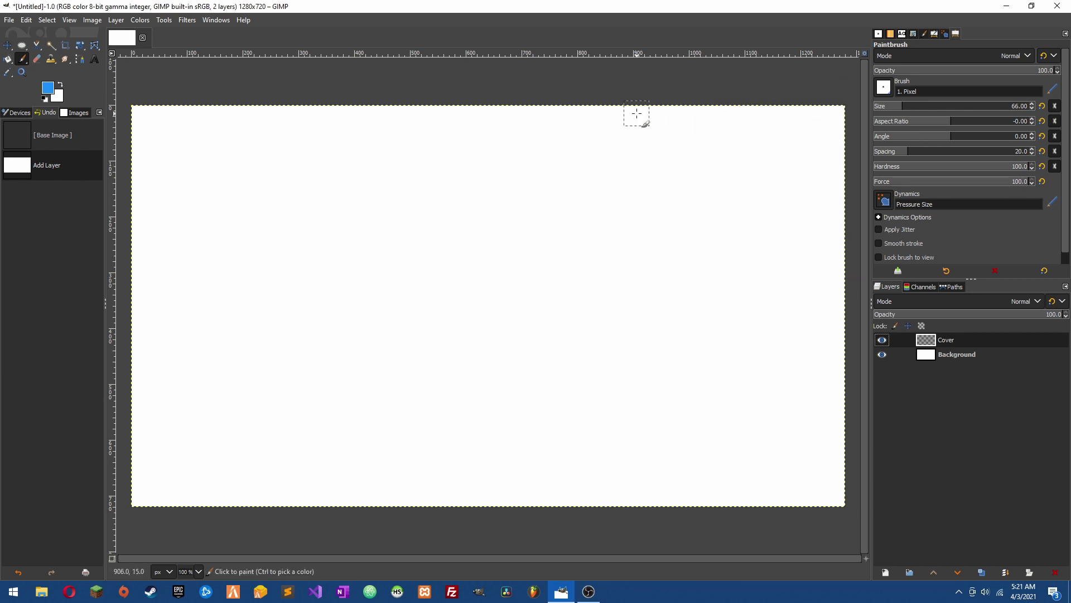
- Set the brush size to 20, keeping the pixel brush shape
{"action": "left_click", "coordinate": [887, 107]}
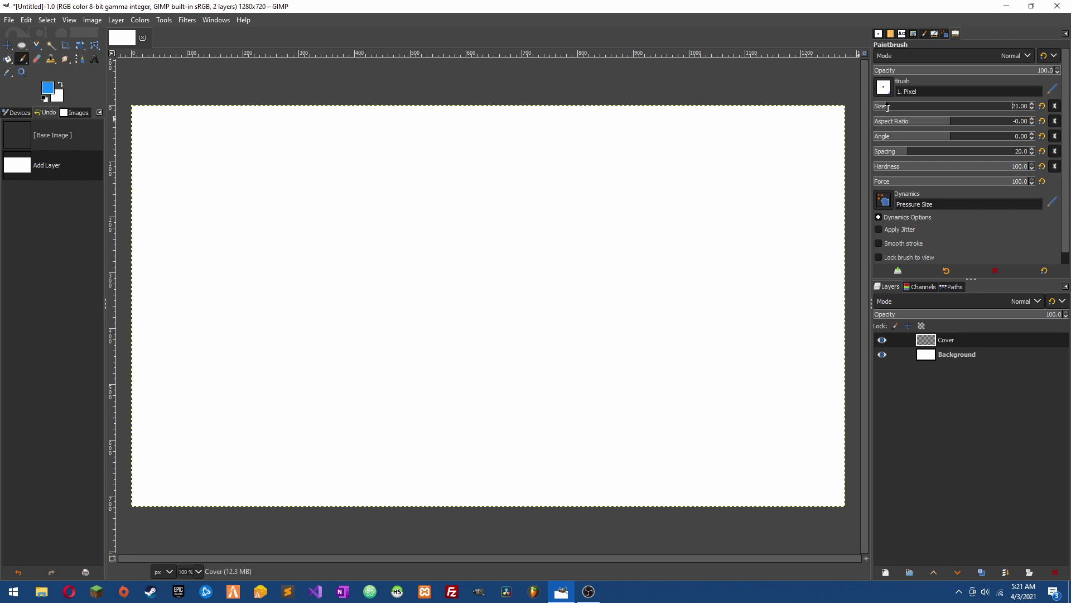
{"action": "left_click", "coordinate": [888, 107]}
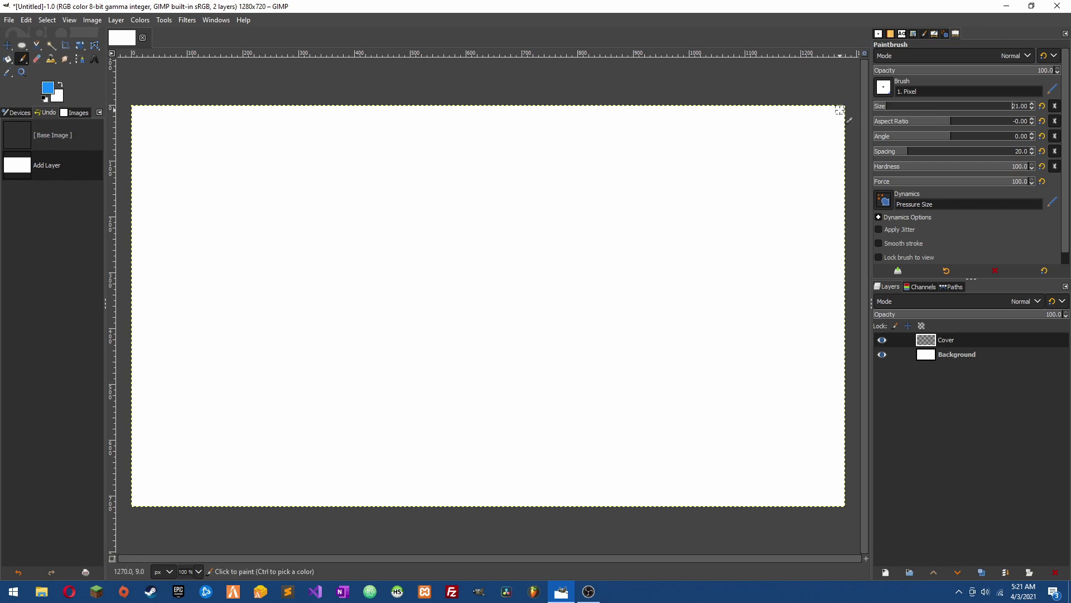
{"action": "scroll", "coordinate": [891, 99], "scroll_direction": "down", "scroll_amount": 1}
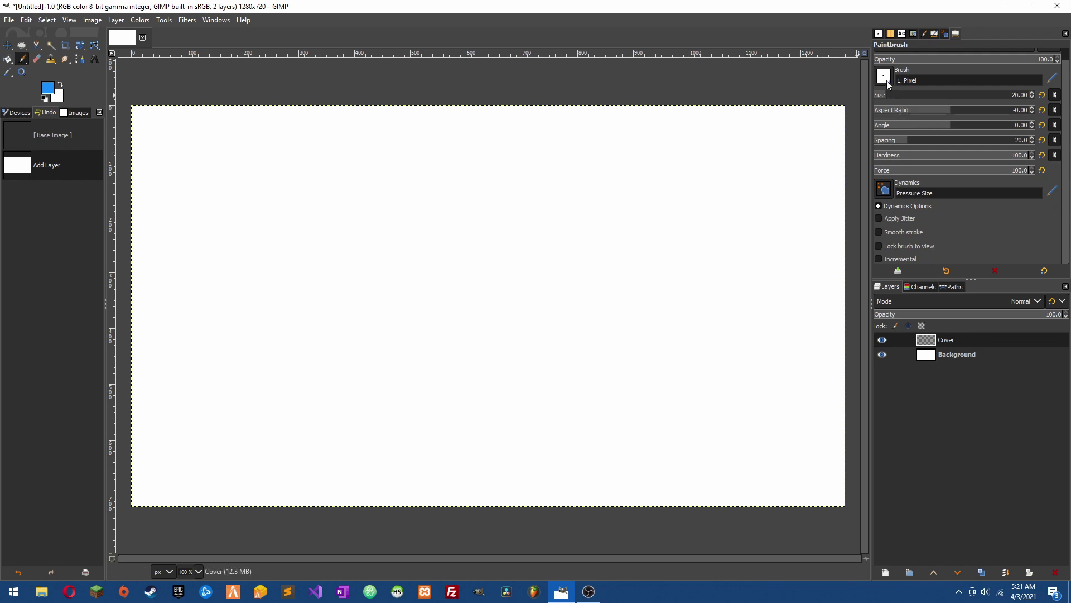
{"action": "left_click", "coordinate": [886, 83]}
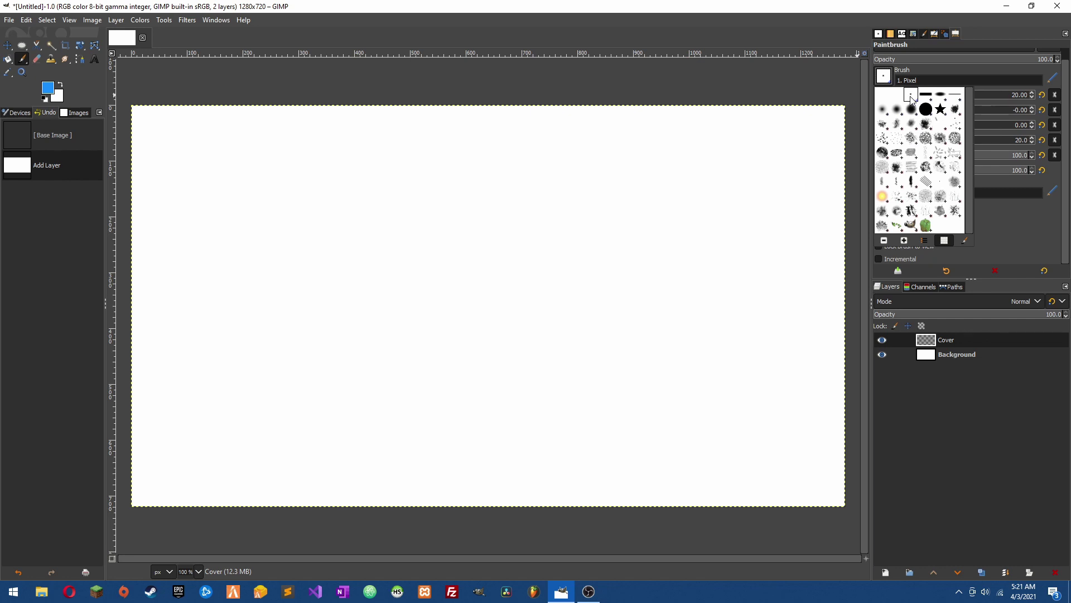
{"action": "left_click", "coordinate": [1005, 220]}
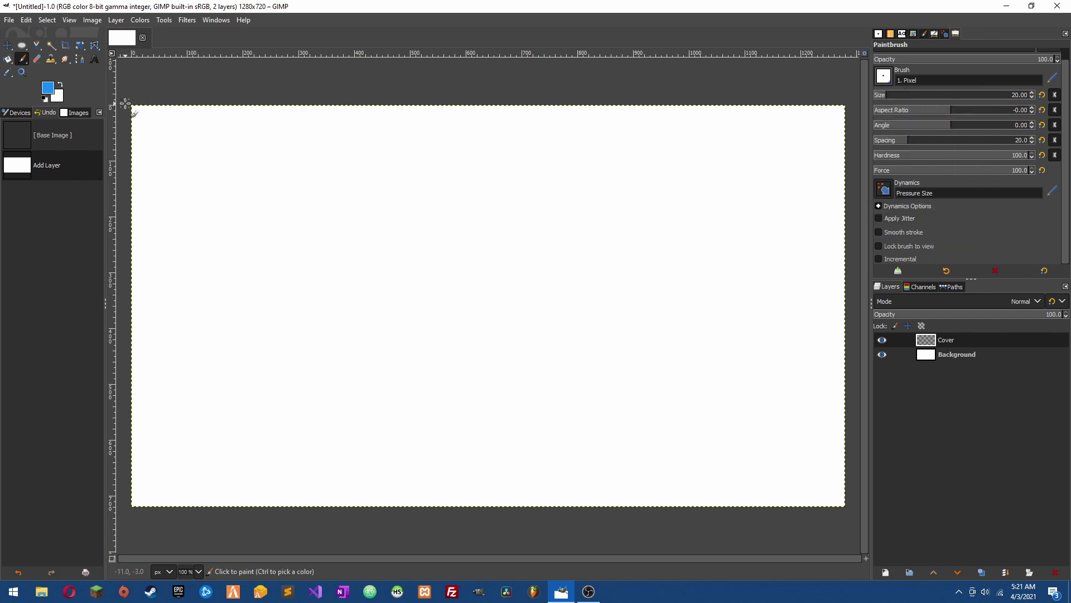
- Zoom in and paint a blue square at the top-left corner, undoing stray strokes
{"action": "key", "text": "4"}
{"action": "key", "text": "5"}
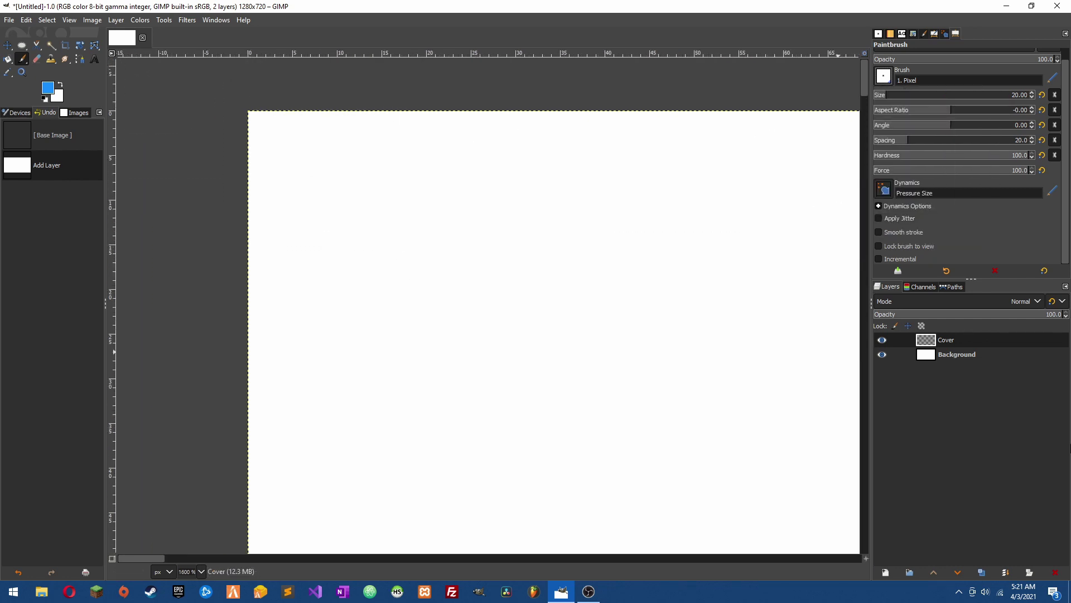
{"action": "left_click", "coordinate": [315, 178]}
{"action": "left_click", "coordinate": [315, 178]}
{"action": "left_click", "coordinate": [315, 179]}
{"action": "left_click", "coordinate": [315, 178]}
{"action": "left_click", "coordinate": [316, 178]}
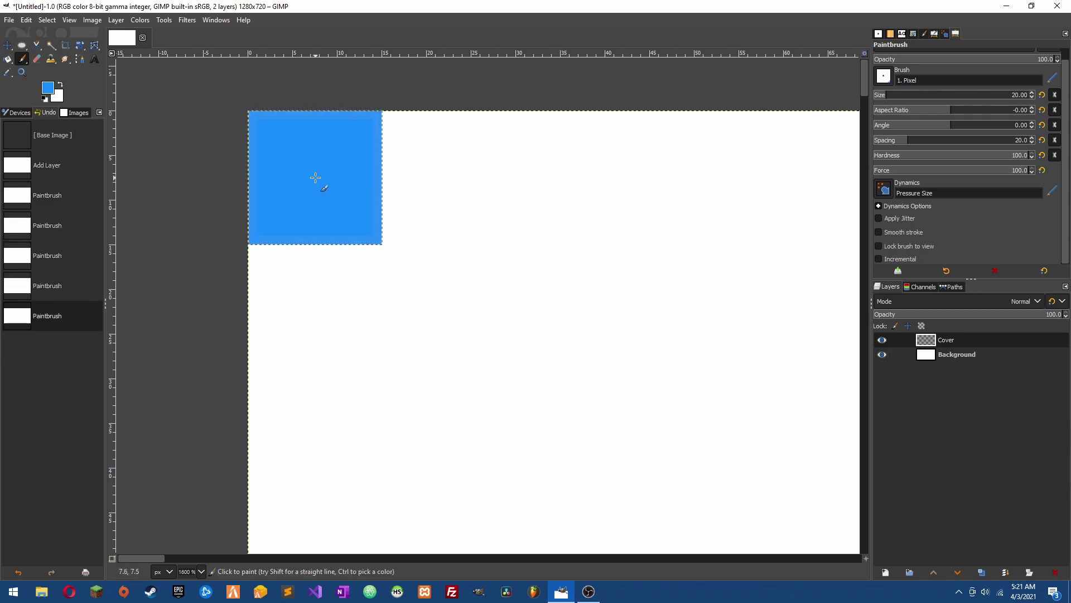
{"action": "left_click", "coordinate": [315, 178]}
{"action": "left_click", "coordinate": [315, 178]}
{"action": "left_click", "coordinate": [315, 178]}
{"action": "left_click", "coordinate": [316, 178]}
{"action": "left_click", "coordinate": [315, 178]}
{"action": "left_click", "coordinate": [315, 178]}
{"action": "left_click", "coordinate": [316, 178]}
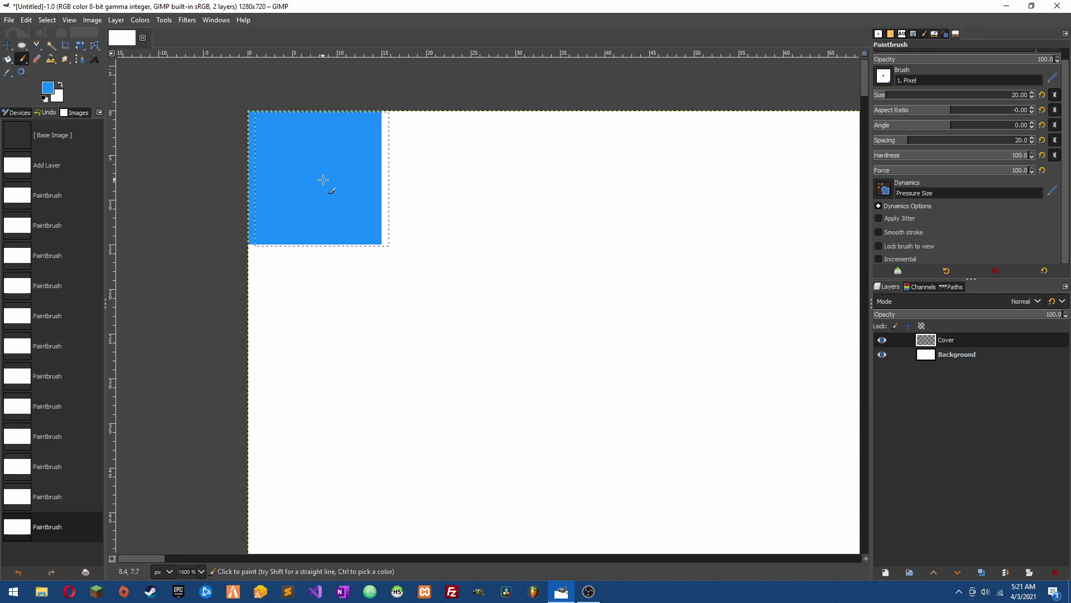
{"action": "left_click", "coordinate": [389, 182]}
{"action": "left_click_drag", "start_coordinate": [389, 182], "coordinate": [407, 279]}
{"action": "left_click", "coordinate": [461, 279]}
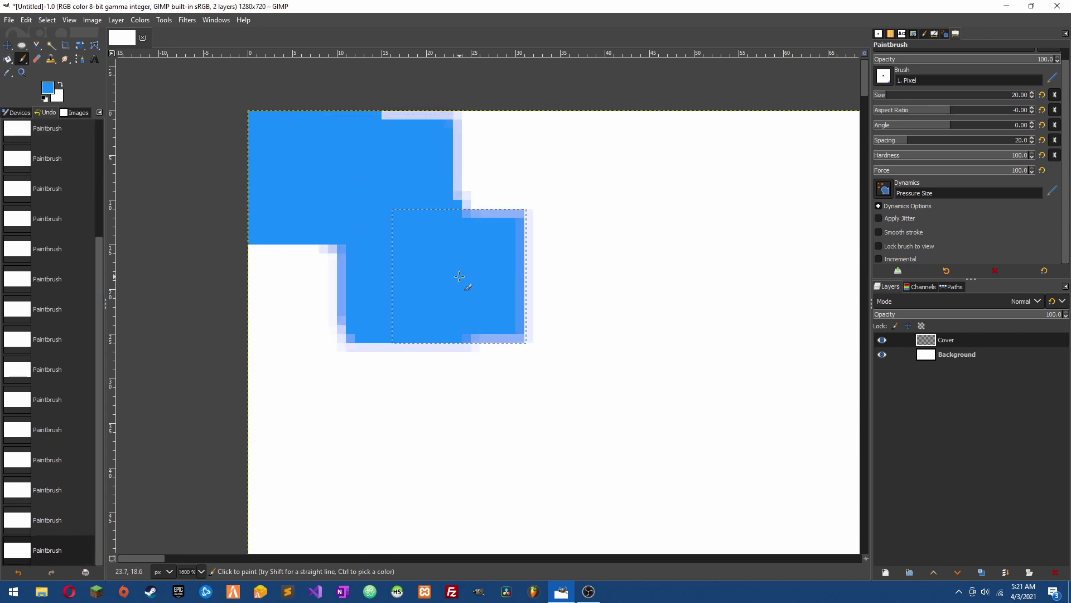
{"action": "left_click", "coordinate": [460, 276]}
{"action": "key", "text": "ctrl+z"}
{"action": "key", "text": "ctrl+z"}
{"action": "key", "text": "ctrl+z"}
{"action": "key", "text": "ctrl+z"}
{"action": "key", "text": "ctrl+z"}
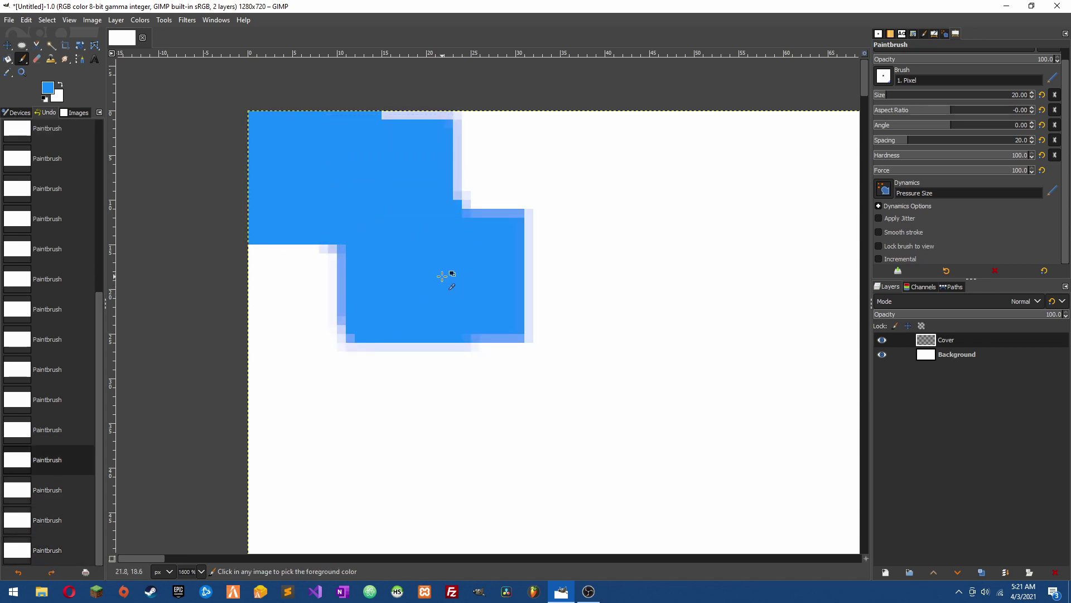
{"action": "key", "text": "ctrl+z"}
{"action": "key", "text": "ctrl+z"}
{"action": "key", "text": "ctrl+z"}
{"action": "key", "text": "ctrl+z"}
{"action": "key", "text": "ctrl+z"}
{"action": "key", "text": "ctrl+z"}
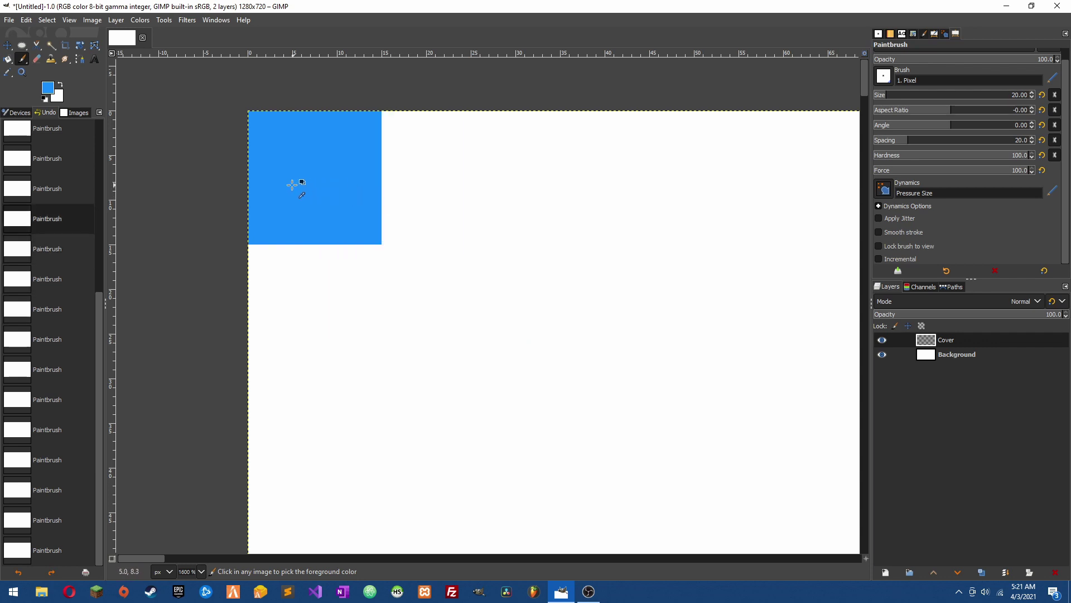
- Paint straight blue bands along the remaining edges, undoing the stray diagonal line
{"action": "left_click", "coordinate": [343, 177]}
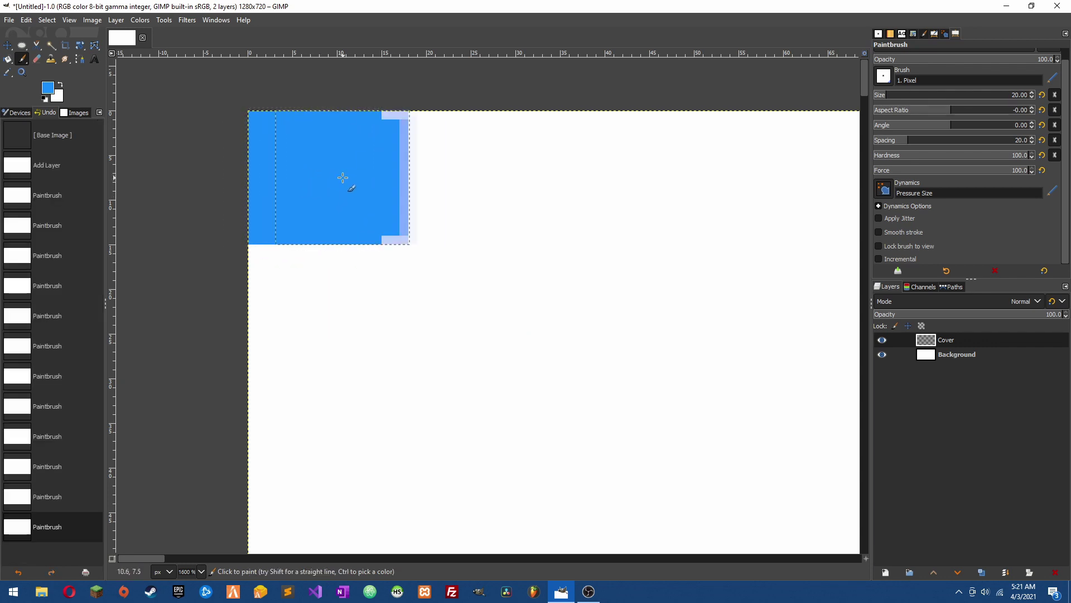
{"action": "scroll", "coordinate": [342, 178], "scroll_direction": "down", "scroll_amount": 9, "text": "ctrl"}
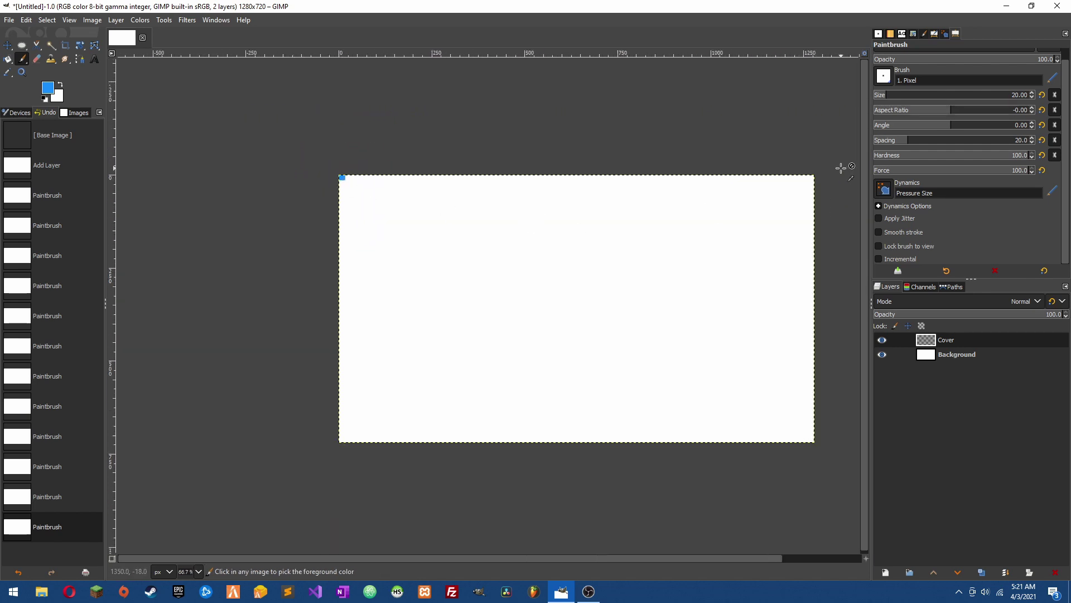
{"action": "scroll", "coordinate": [841, 168], "scroll_direction": "up", "scroll_amount": 1, "text": "ctrl"}
{"action": "scroll", "coordinate": [768, 213], "scroll_direction": "up", "scroll_amount": 7, "text": "ctrl"}
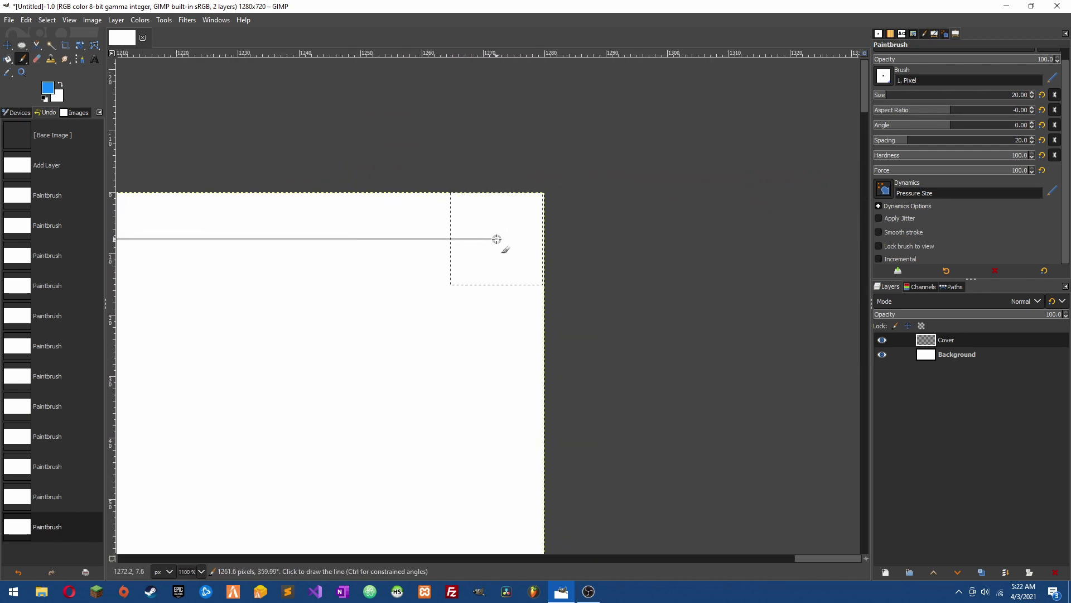
{"action": "left_click", "coordinate": [496, 239], "text": "shift"}
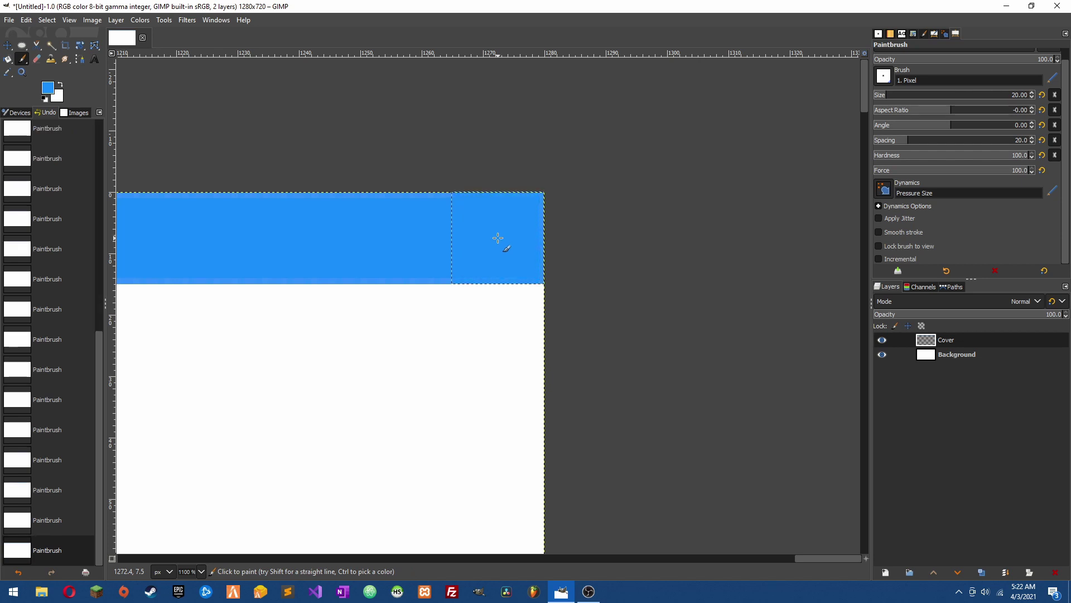
{"action": "scroll", "coordinate": [497, 238], "scroll_direction": "down", "scroll_amount": 9, "text": "ctrl"}
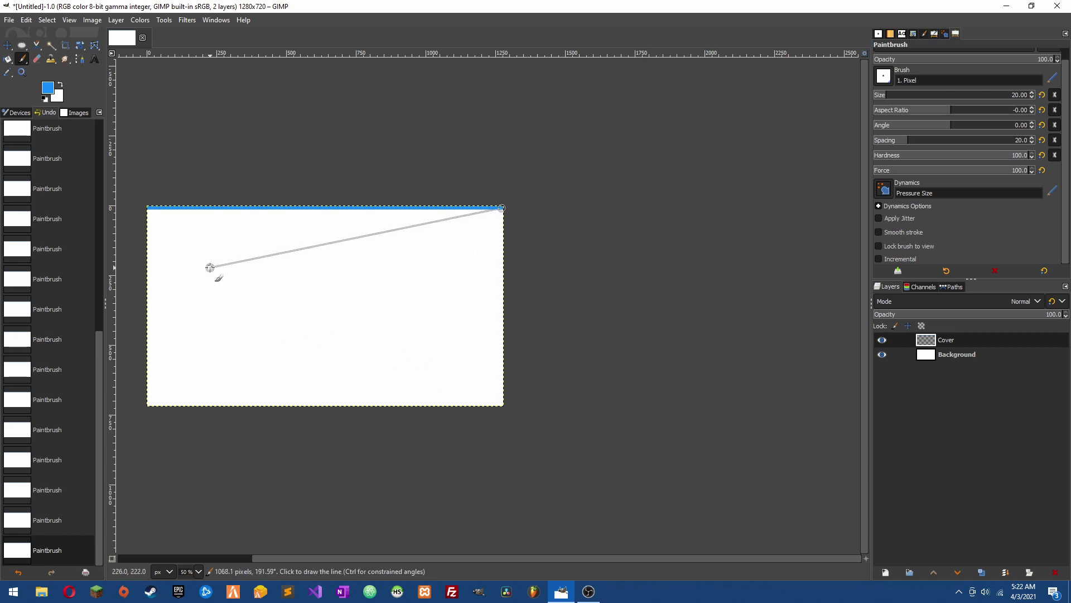
{"action": "left_click", "coordinate": [180, 331], "text": "shift"}
{"action": "left_click", "coordinate": [368, 342], "text": "shift"}
{"action": "key", "text": "ctrl+z"}
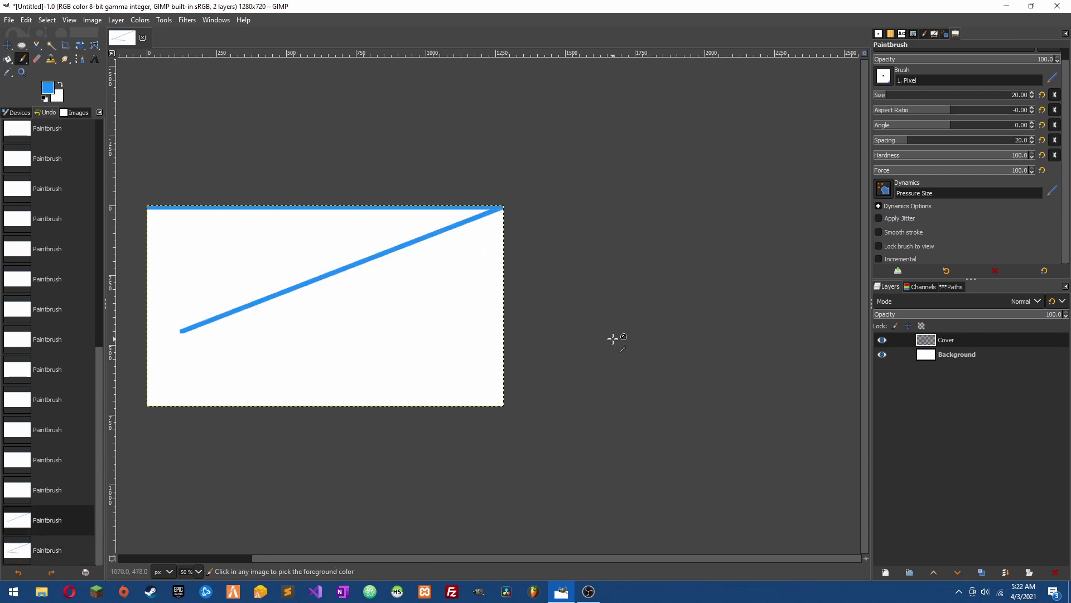
{"action": "key", "text": "ctrl+z"}
{"action": "key", "text": "plus"}
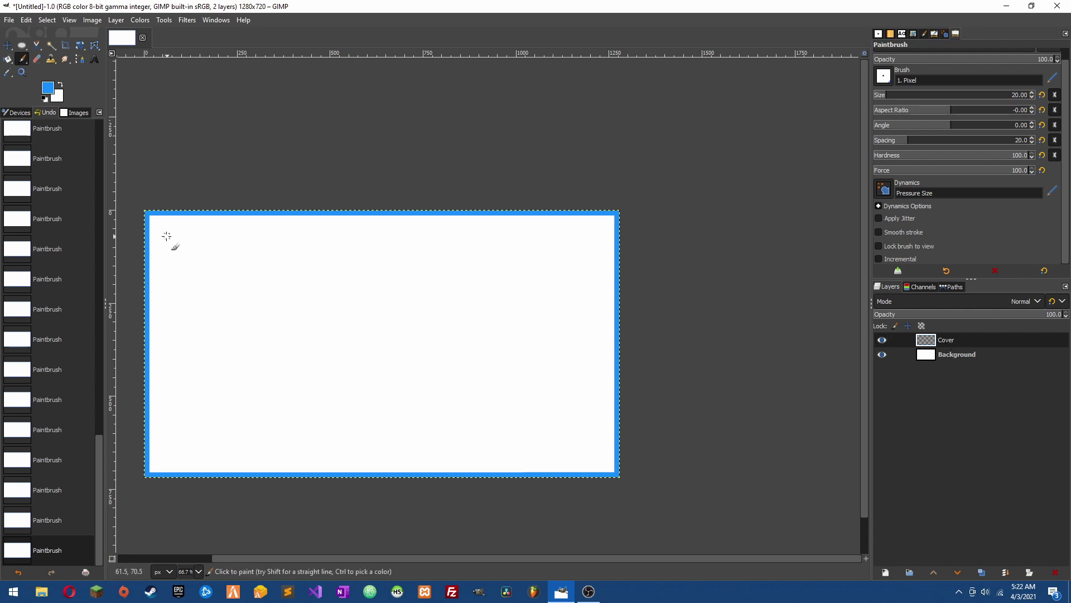
- Apply a drop shadow with X/Y 0, blur 6.60, grow radius -3 and opacity 0.965
{"action": "left_click", "coordinate": [188, 21]}
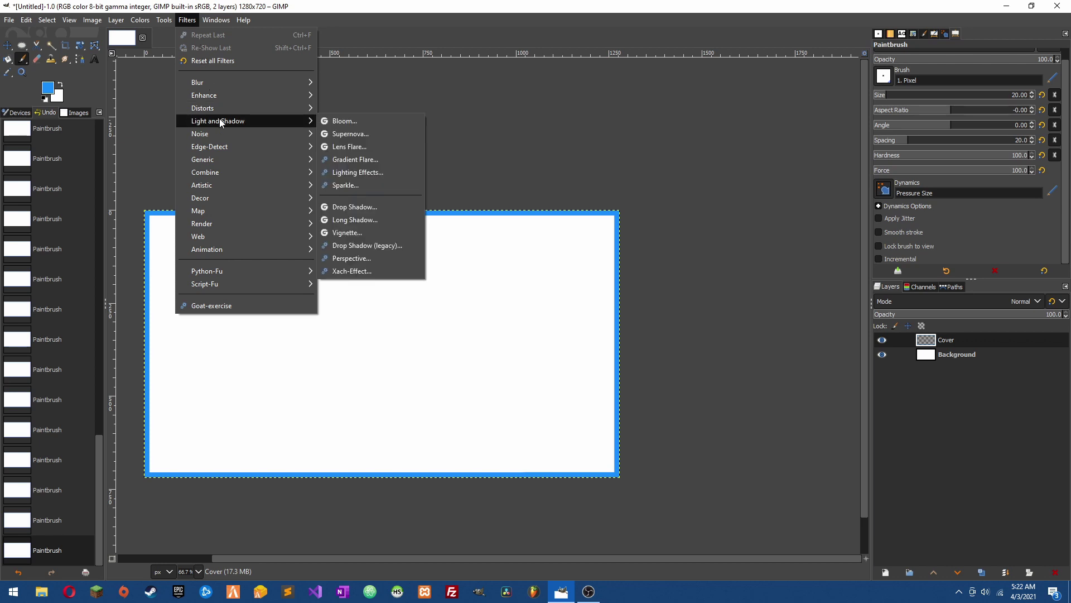
{"action": "mouse_move", "coordinate": [262, 119]}
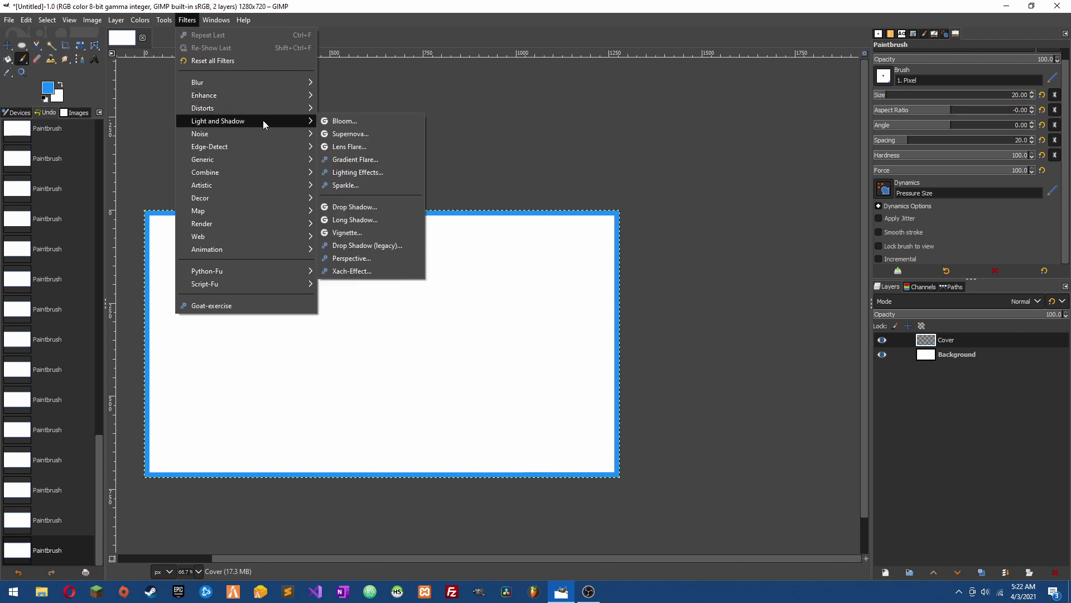
{"action": "left_click", "coordinate": [364, 206]}
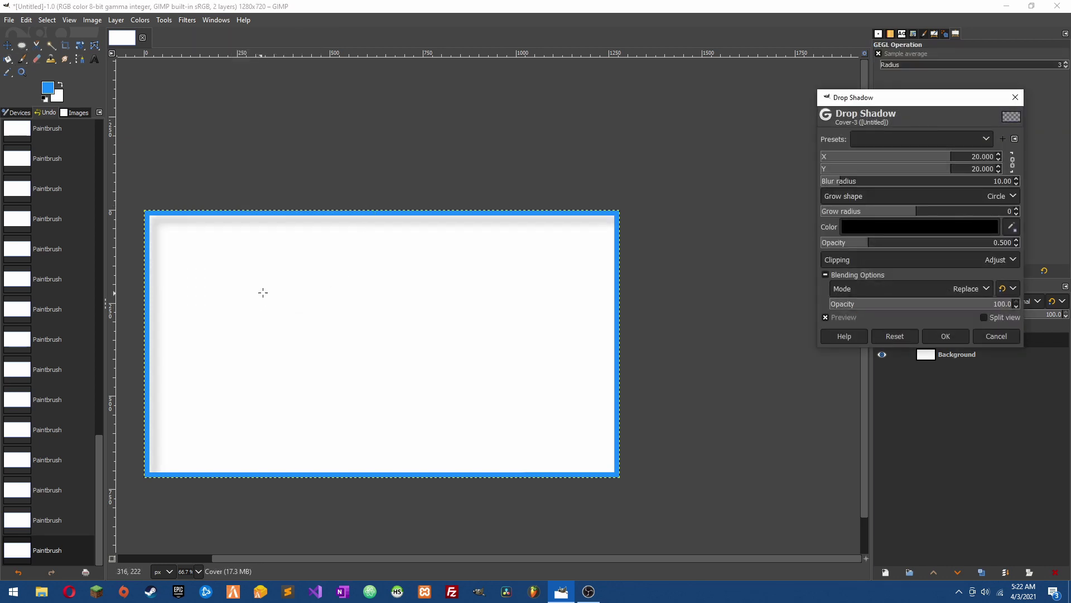
{"action": "left_click_drag", "start_coordinate": [928, 170], "coordinate": [908, 174]}
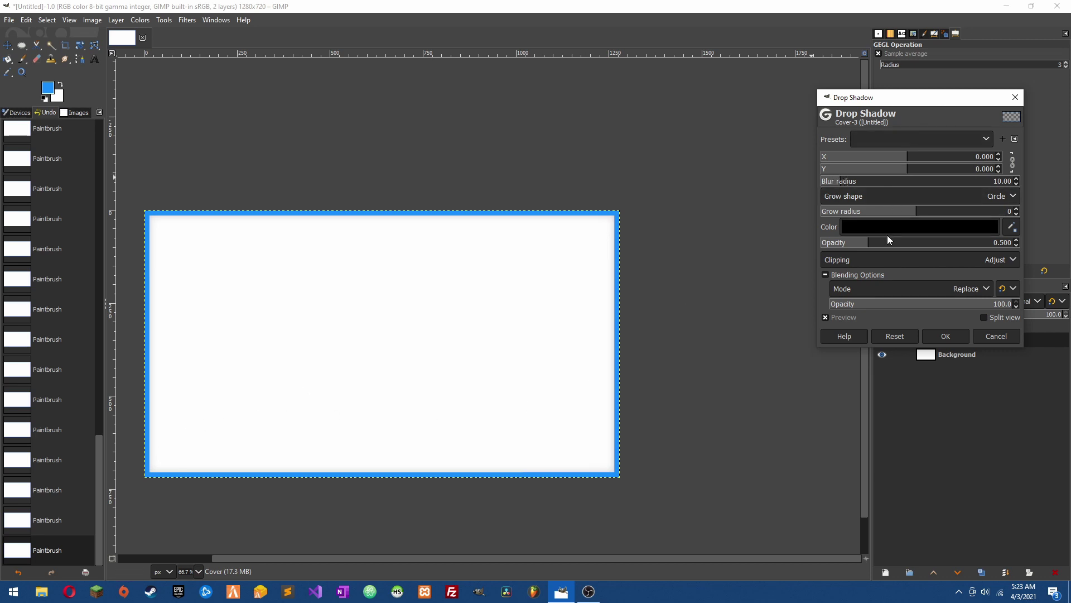
{"action": "left_click_drag", "start_coordinate": [888, 240], "coordinate": [1069, 264]}
{"action": "mouse_move", "coordinate": [916, 212]}
{"action": "left_mouse_down"}
{"action": "mouse_move", "coordinate": [1036, 219]}
{"action": "mouse_move", "coordinate": [902, 213]}
{"action": "left_mouse_up"}
{"action": "mouse_move", "coordinate": [841, 182]}
{"action": "left_mouse_down"}
{"action": "mouse_move", "coordinate": [915, 181]}
{"action": "mouse_move", "coordinate": [838, 192]}
{"action": "left_mouse_up"}
{"action": "left_click_drag", "start_coordinate": [973, 244], "coordinate": [914, 231]}
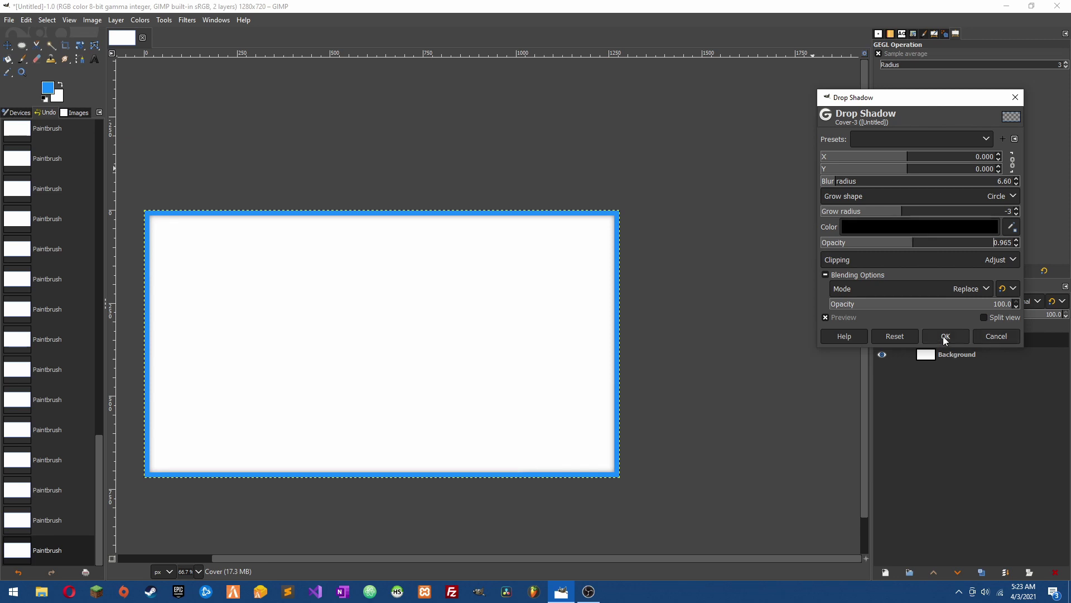
{"action": "left_click", "coordinate": [946, 338]}
- With the Background layer active, set the foreground colour to yellow dfb200
{"action": "left_click", "coordinate": [963, 353]}
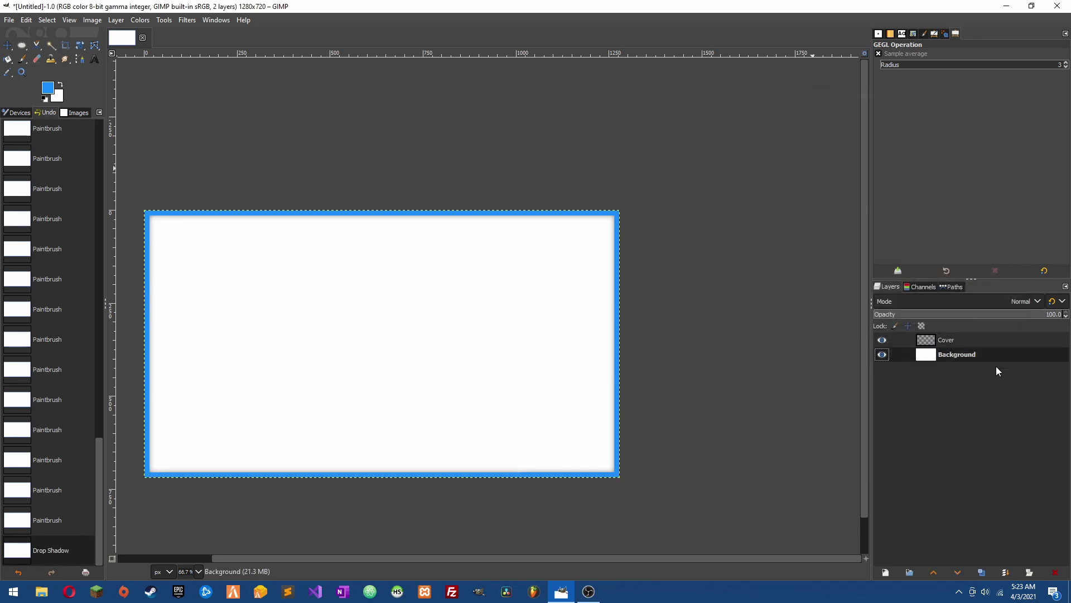
{"action": "left_click", "coordinate": [49, 89]}
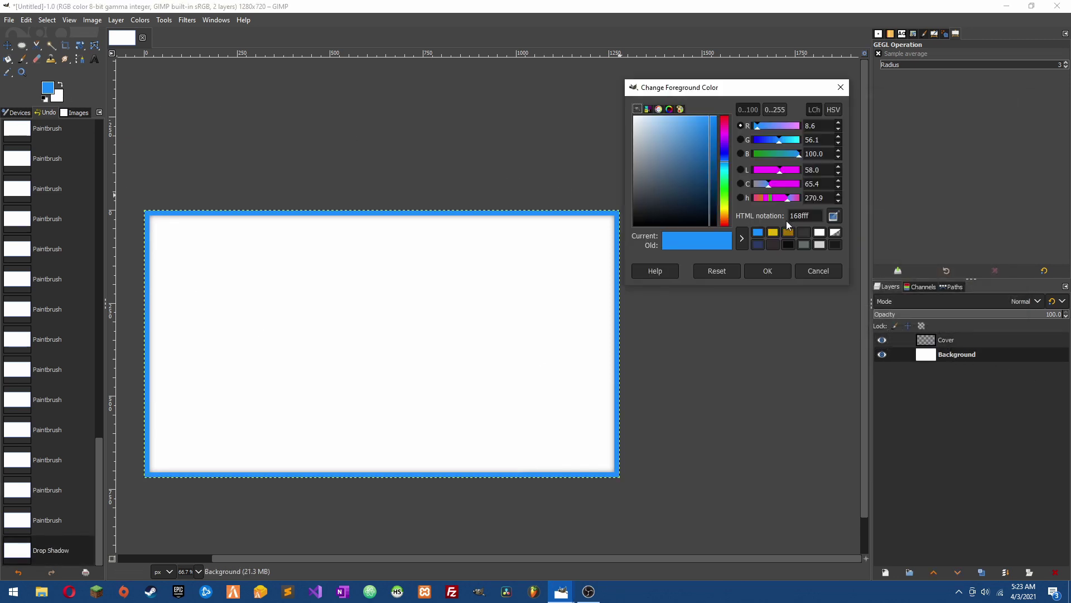
{"action": "left_click", "coordinate": [773, 234]}
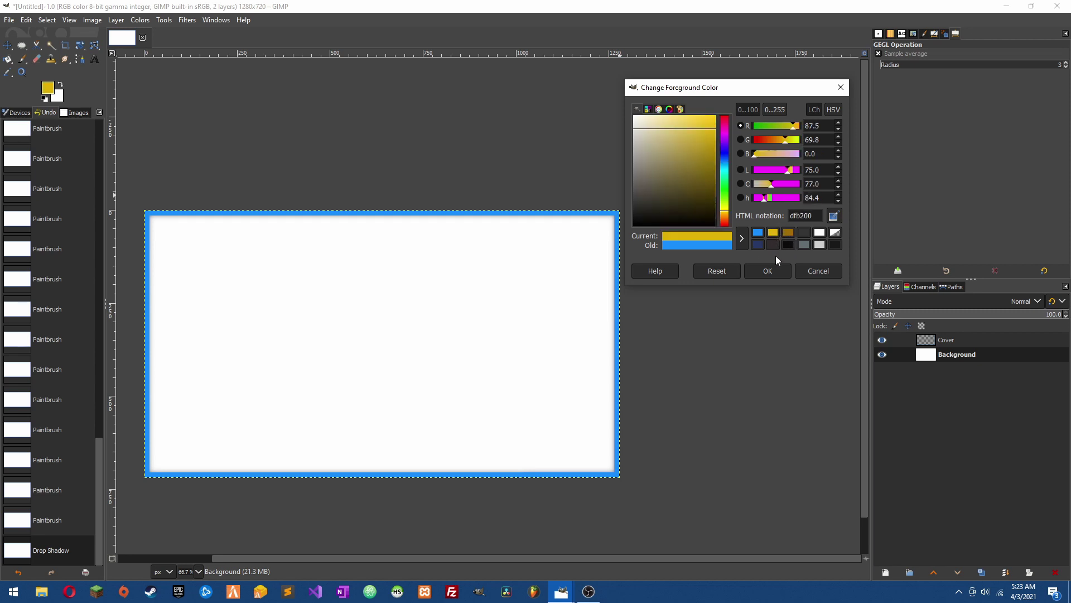
{"action": "left_click", "coordinate": [742, 239]}
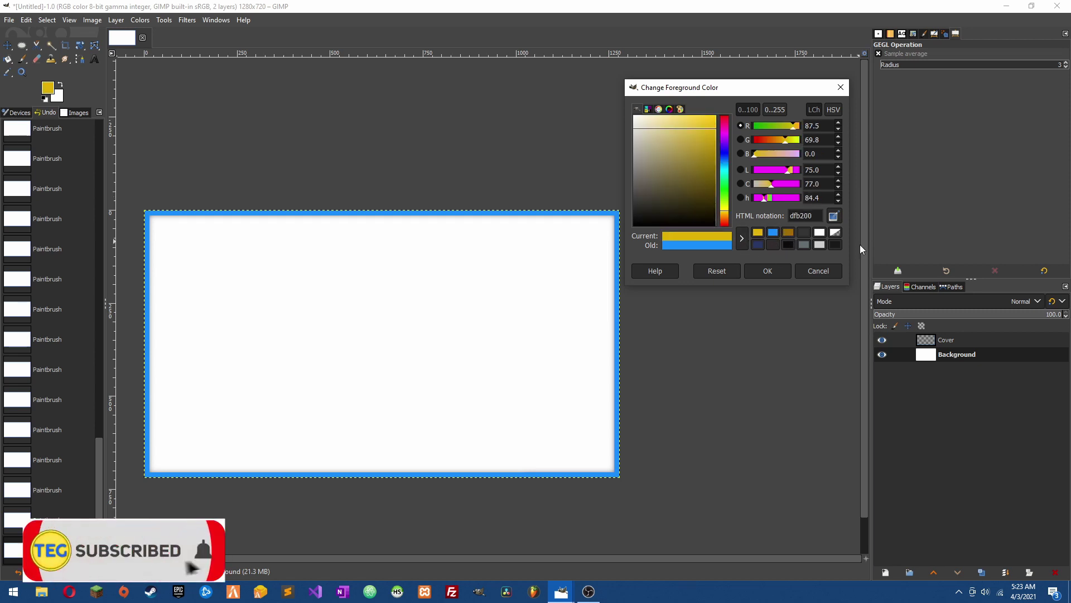
{"action": "left_click", "coordinate": [771, 270]}
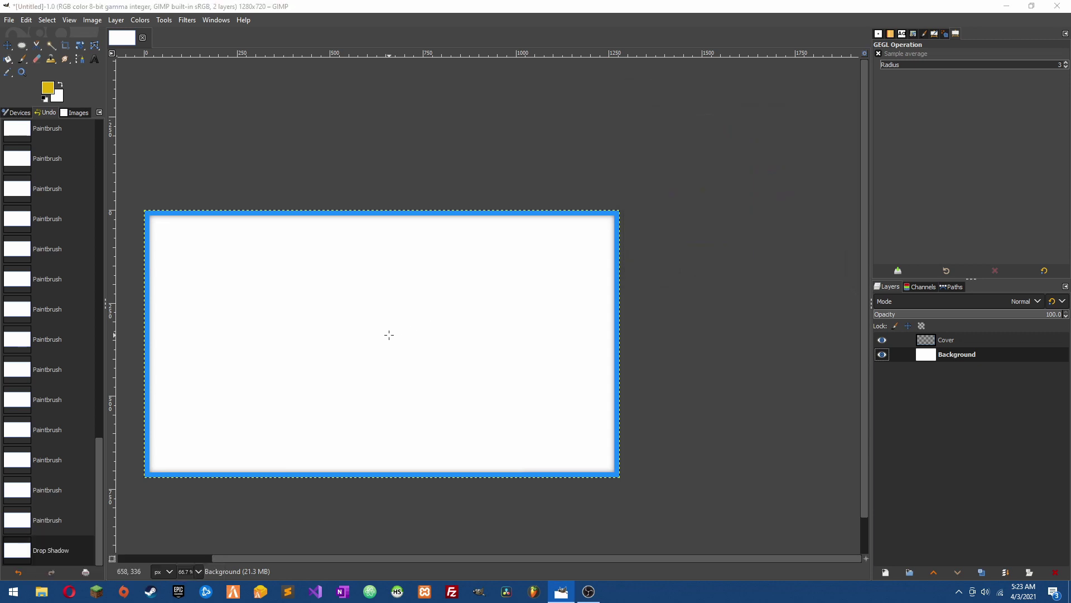
{"action": "left_click", "coordinate": [989, 318]}
- Bucket-fill the Background layer with the yellow and delete the Cover layer
{"action": "key", "text": "shift+b"}
{"action": "left_click", "coordinate": [386, 353]}
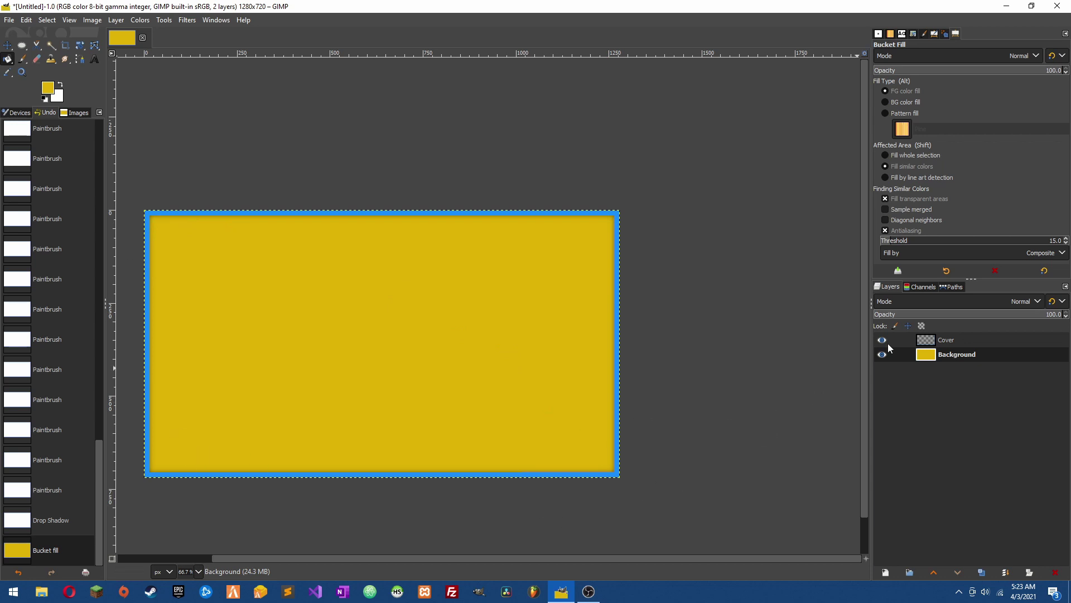
{"action": "left_click", "coordinate": [947, 340]}
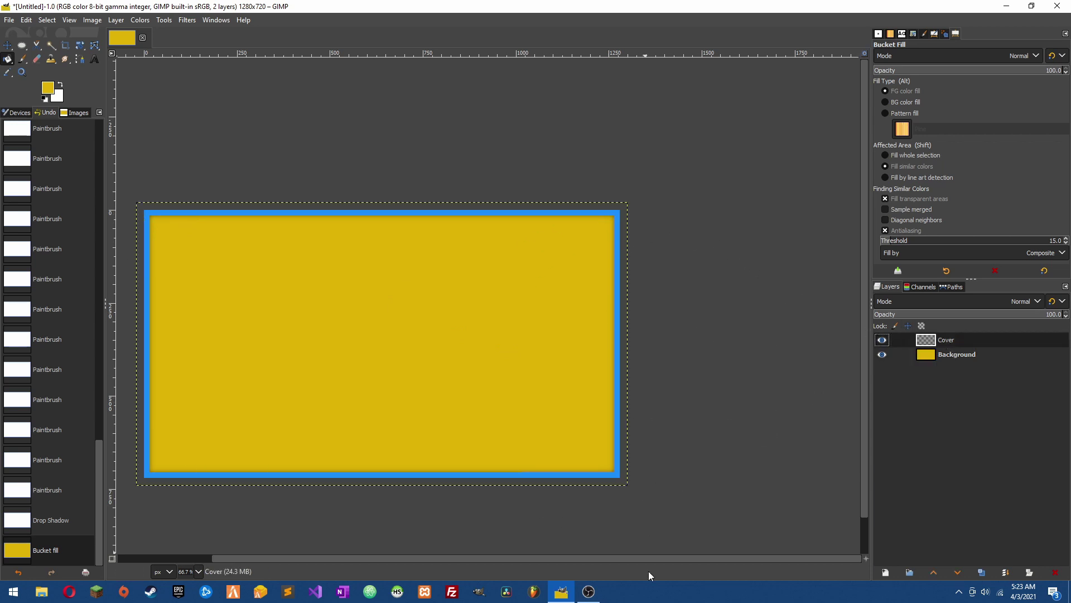
{"action": "key", "text": "shift+ctrl+Delete"}
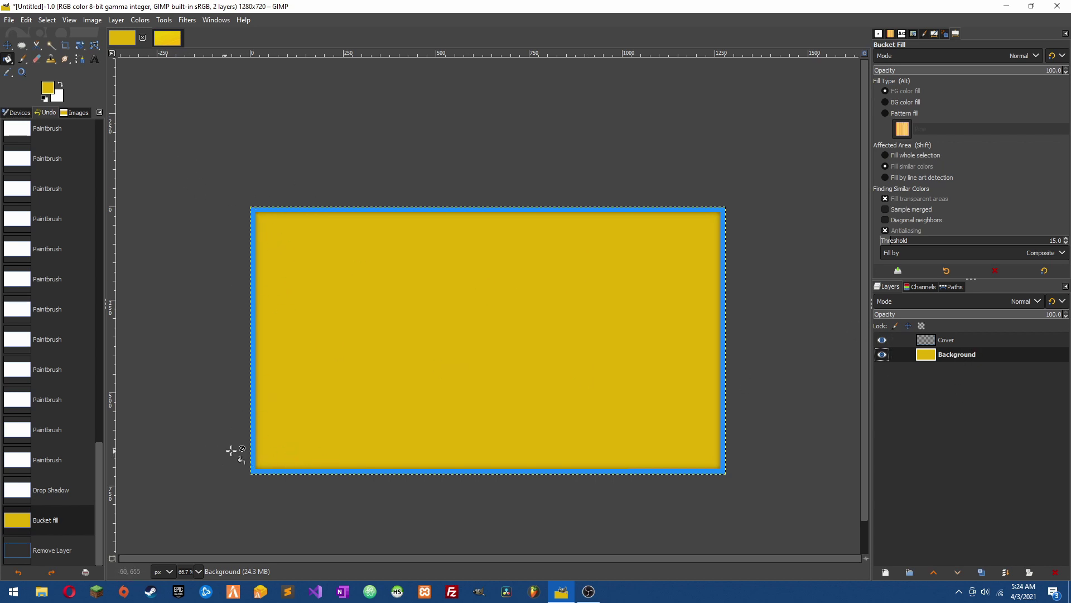
- Bring in the streaky yellow texture layer, briefly checking the Tutorial Template image
{"action": "right_click", "coordinate": [939, 357]}
{"action": "left_click", "coordinate": [949, 354]}
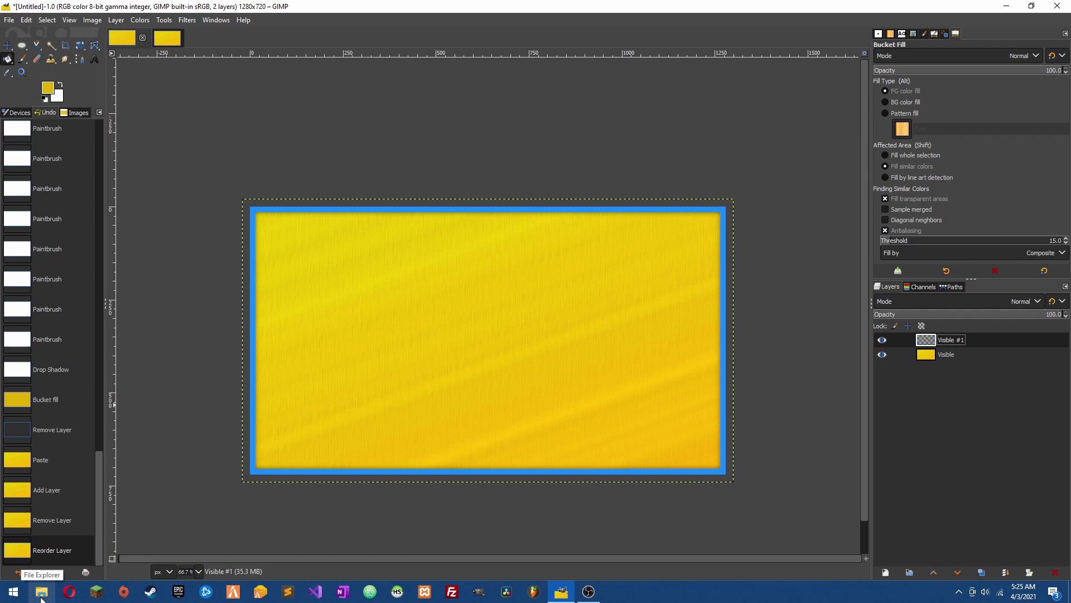
{"action": "left_click", "coordinate": [168, 37]}
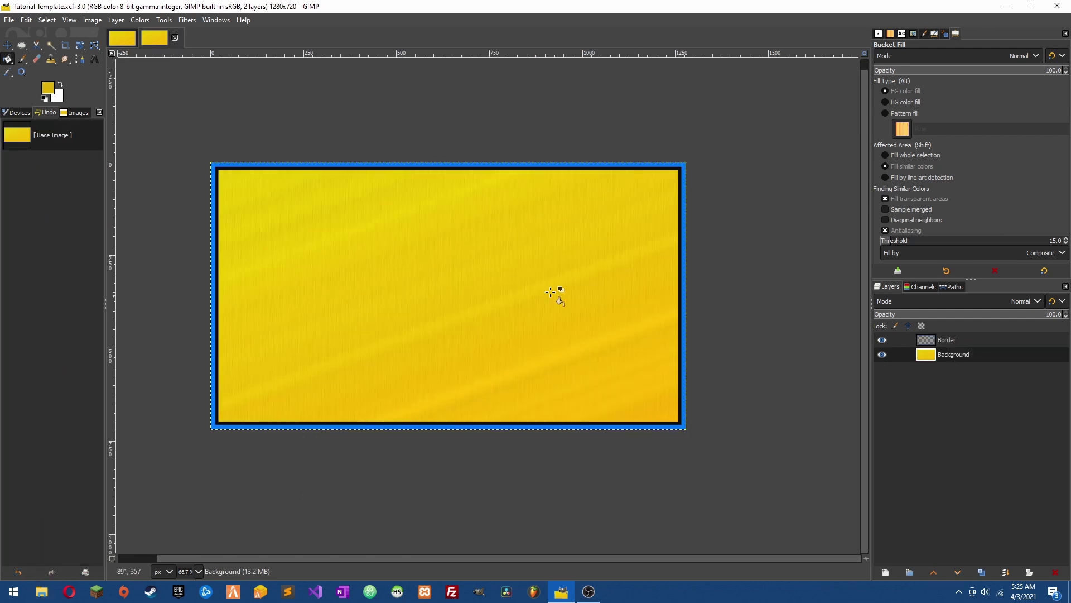
{"action": "left_click", "coordinate": [129, 42]}
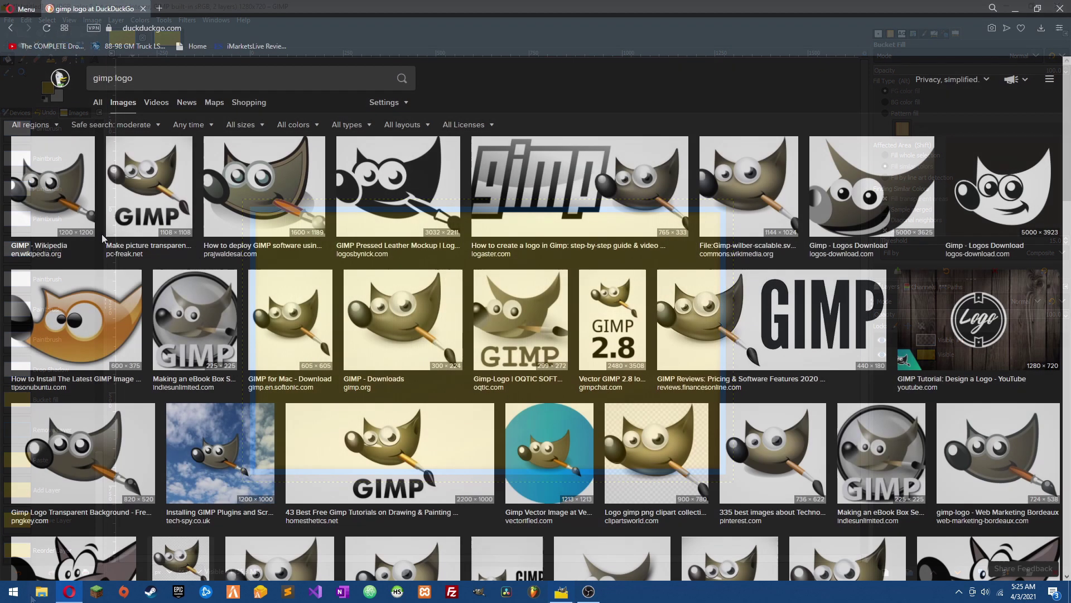
- Save the Wikipedia GIMP mascot image from the search results as download.png
{"action": "left_click", "coordinate": [79, 208]}
{"action": "scroll", "coordinate": [78, 208], "scroll_direction": "down", "scroll_amount": 1}
{"action": "right_click", "coordinate": [375, 347]}
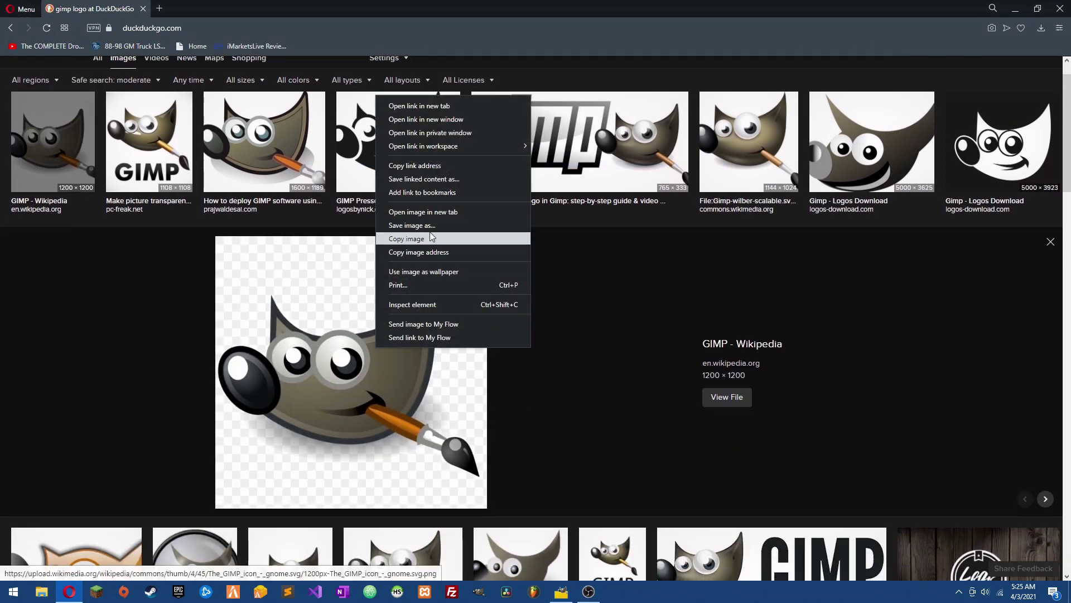
{"action": "left_click", "coordinate": [411, 225]}
{"action": "left_click", "coordinate": [440, 283]}
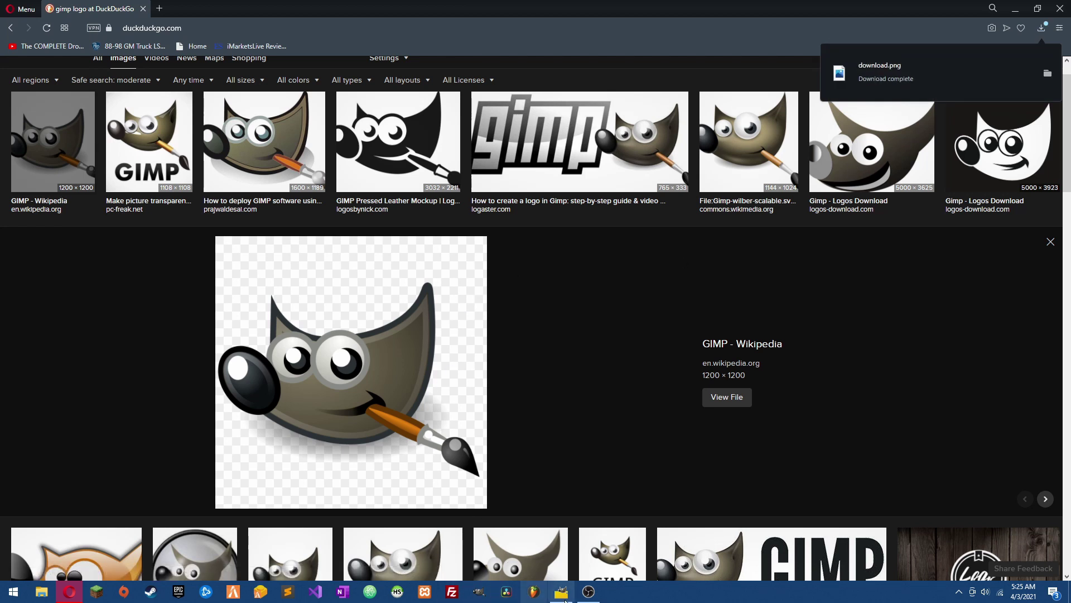
- Drag download.png from the Downloads folder into GIMP as a new layer
{"action": "left_click", "coordinate": [565, 595]}
{"action": "left_click", "coordinate": [42, 591]}
{"action": "double_click", "coordinate": [500, 165]}
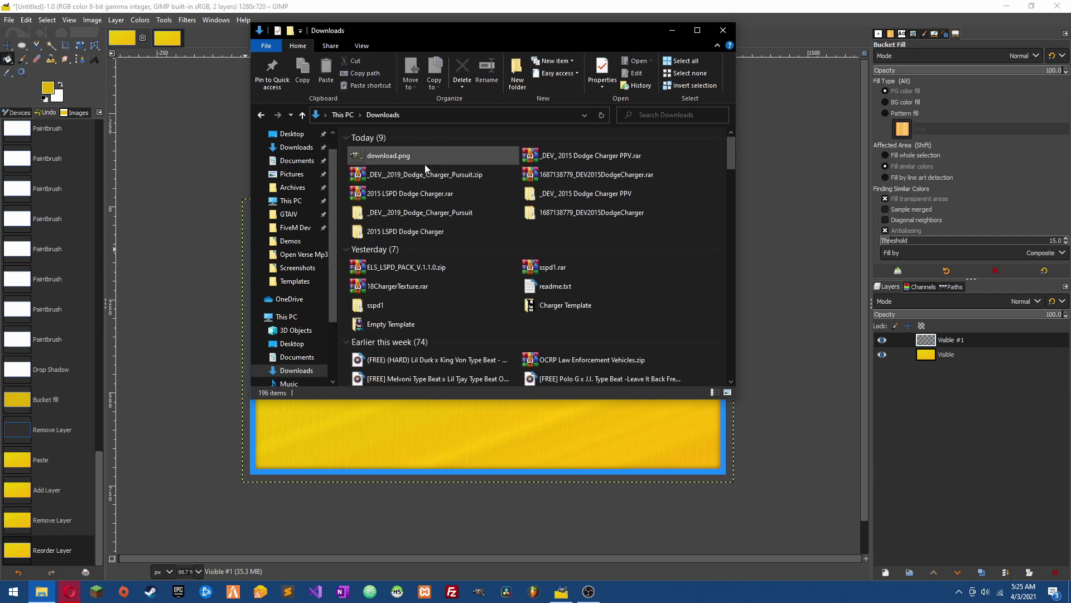
{"action": "left_click_drag", "start_coordinate": [407, 156], "coordinate": [949, 338]}
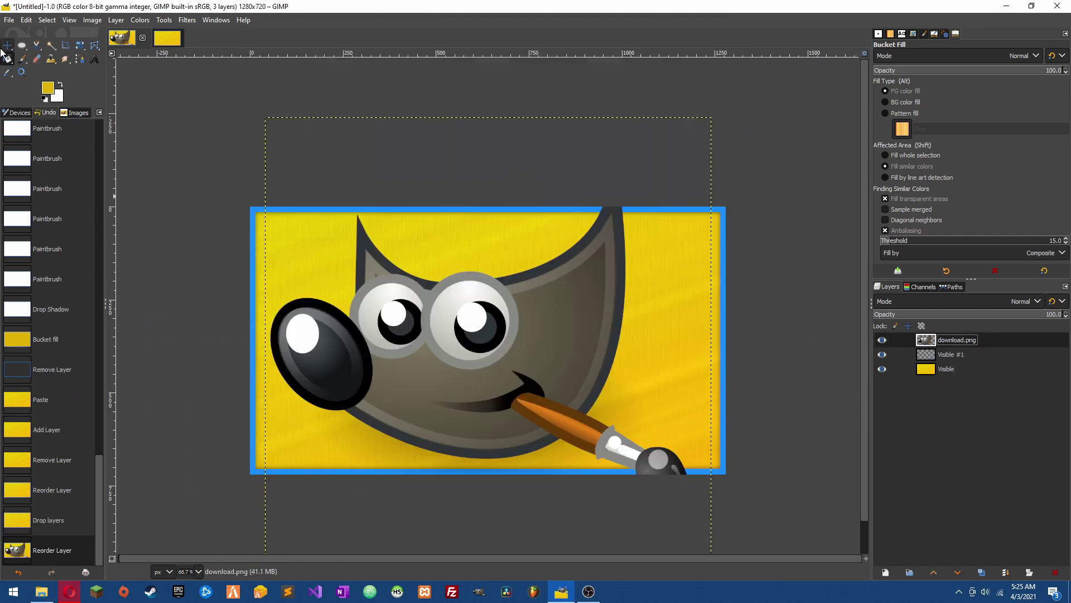
- Raise the mascot layer to the top and scale it to 404×404 in the lower-left corner
{"action": "left_click", "coordinate": [4, 46]}
{"action": "right_click", "coordinate": [495, 326]}
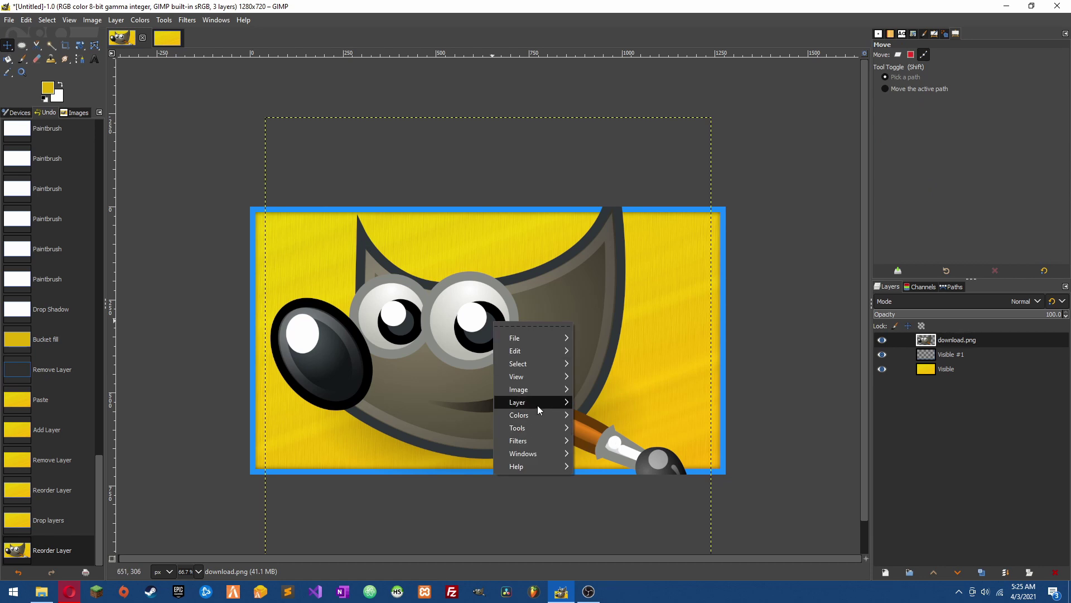
{"action": "mouse_move", "coordinate": [537, 403]}
{"action": "mouse_move", "coordinate": [555, 427]}
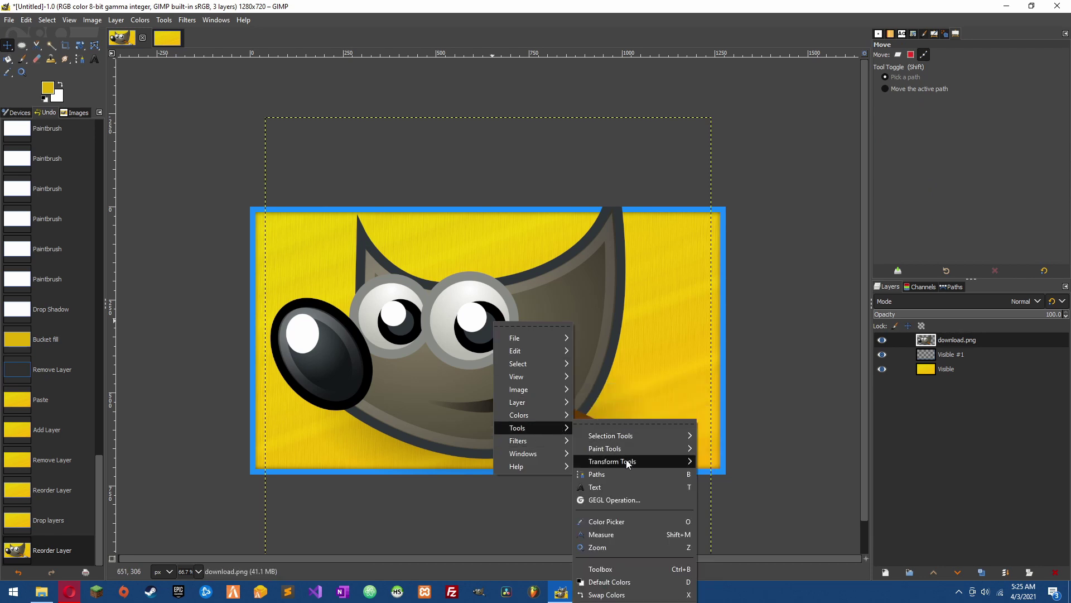
{"action": "mouse_move", "coordinate": [642, 460]}
{"action": "left_click", "coordinate": [720, 492]}
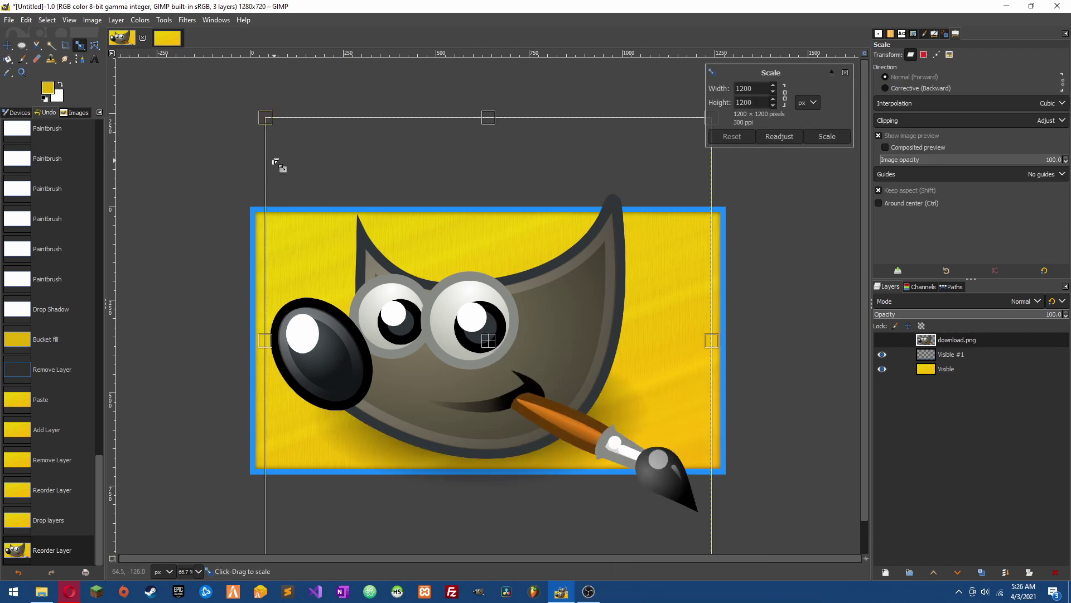
{"action": "left_click_drag", "start_coordinate": [266, 124], "coordinate": [482, 334]}
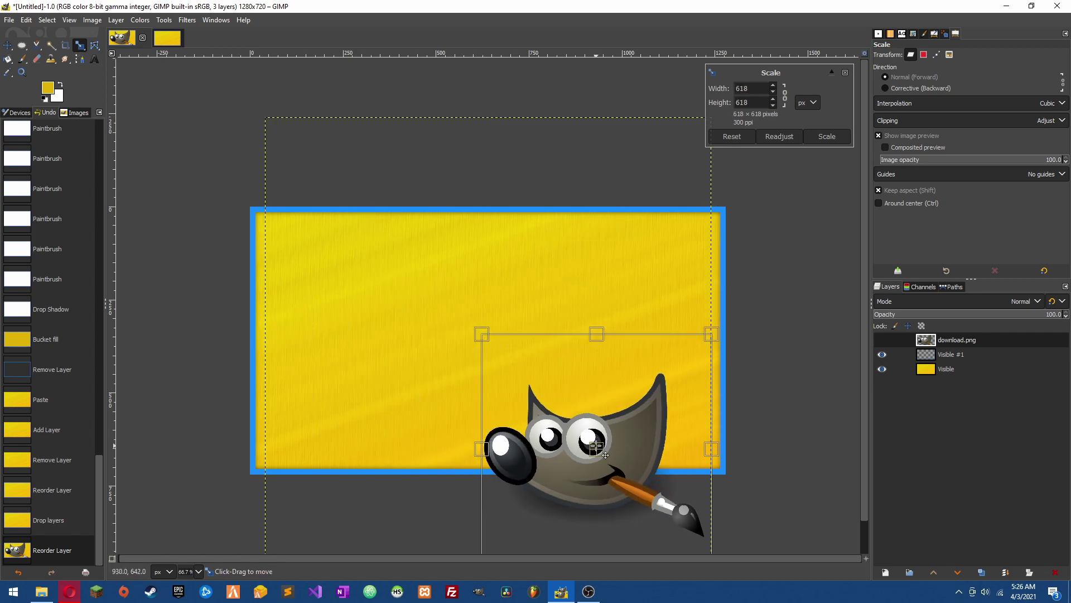
{"action": "left_click_drag", "start_coordinate": [600, 448], "coordinate": [410, 366]}
{"action": "left_click_drag", "start_coordinate": [307, 259], "coordinate": [347, 304]}
{"action": "left_click_drag", "start_coordinate": [454, 393], "coordinate": [370, 403]}
{"action": "left_click_drag", "start_coordinate": [264, 317], "coordinate": [293, 346]}
{"action": "left_click_drag", "start_coordinate": [376, 426], "coordinate": [349, 413]}
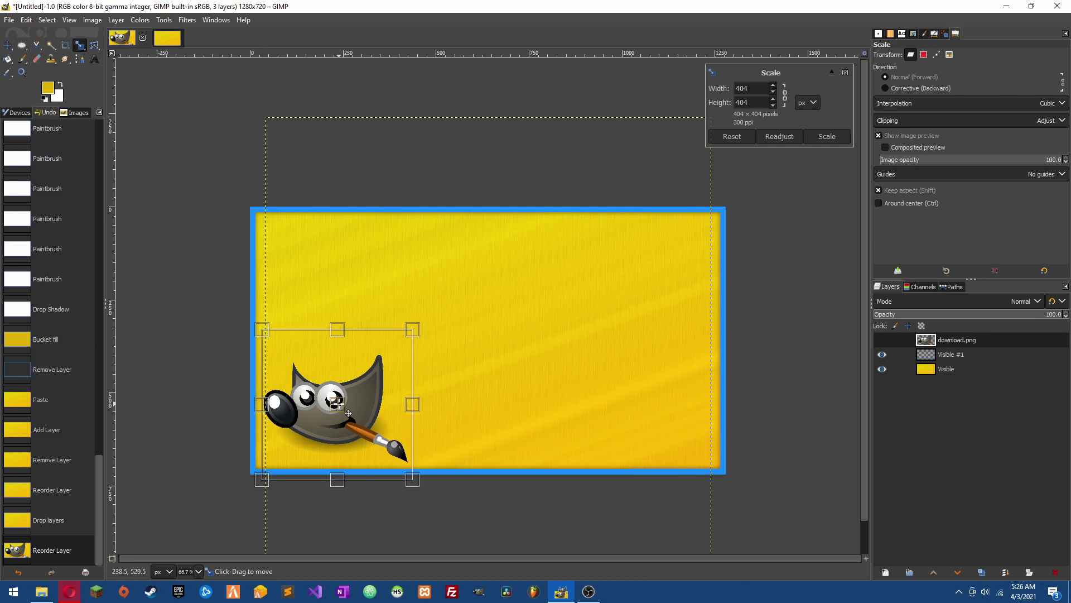
{"action": "left_click", "coordinate": [827, 136]}
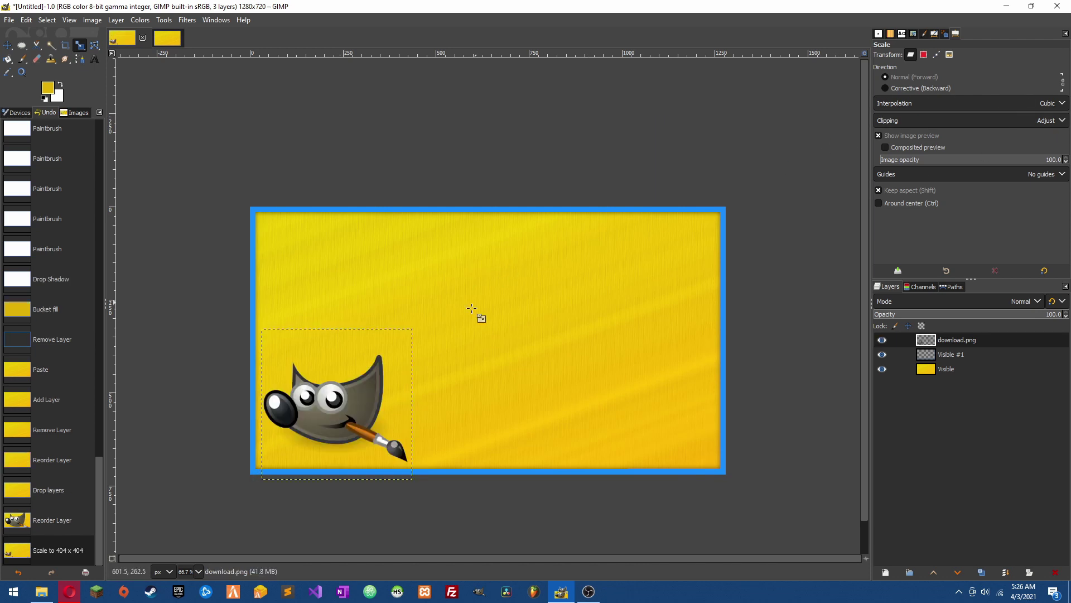
- Reapply the last drop shadow settings to the mascot layer
{"action": "left_click", "coordinate": [186, 21]}
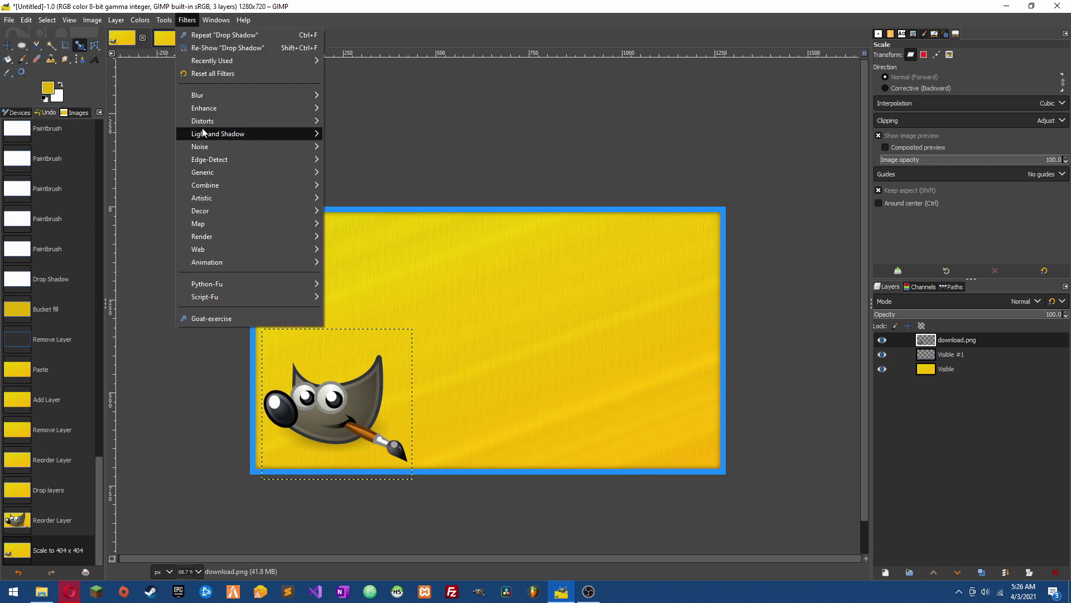
{"action": "left_click", "coordinate": [256, 50]}
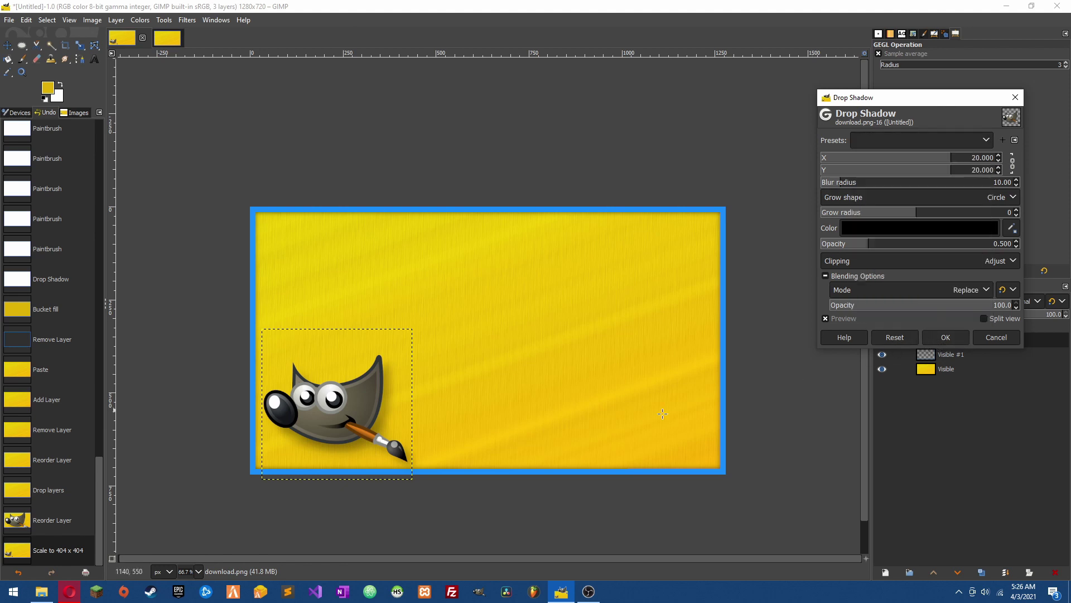
{"action": "scroll", "coordinate": [566, 428], "scroll_direction": "down", "scroll_amount": 2}
{"action": "scroll", "coordinate": [382, 256], "scroll_direction": "up", "scroll_amount": 2}
{"action": "key", "text": "Return"}
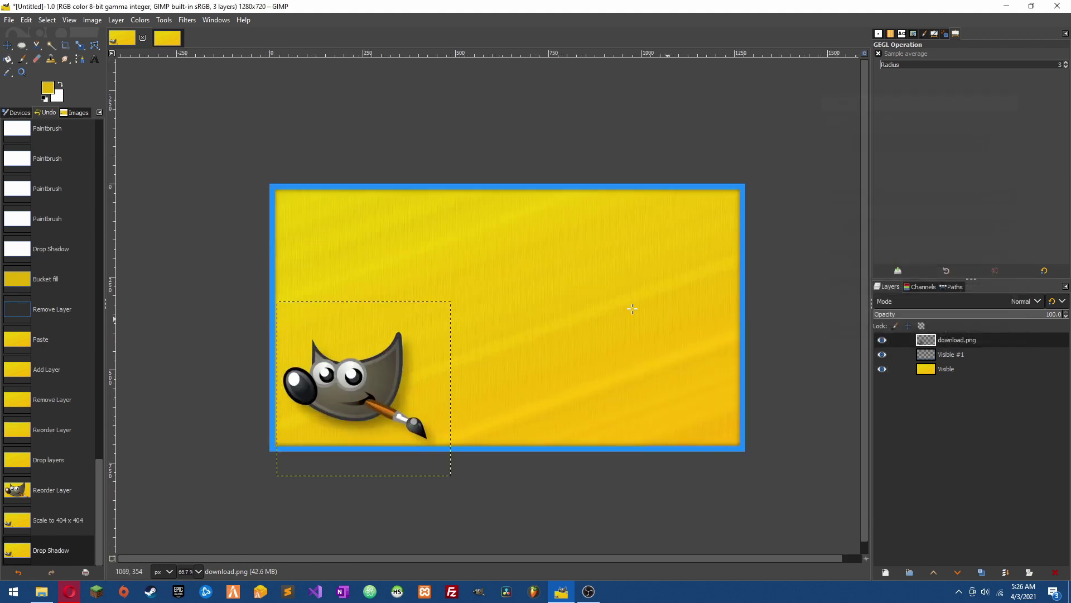
- Adjust Hue-Saturation on the mascot, shifting the green hue and raising yellow lightness
{"action": "left_click", "coordinate": [140, 20]}
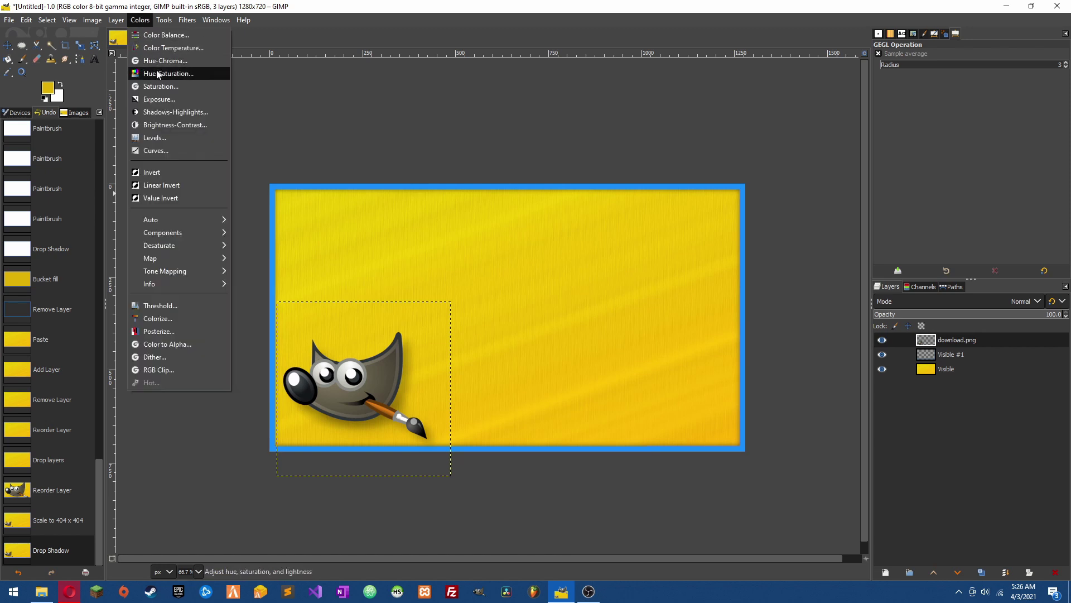
{"action": "left_click", "coordinate": [158, 74]}
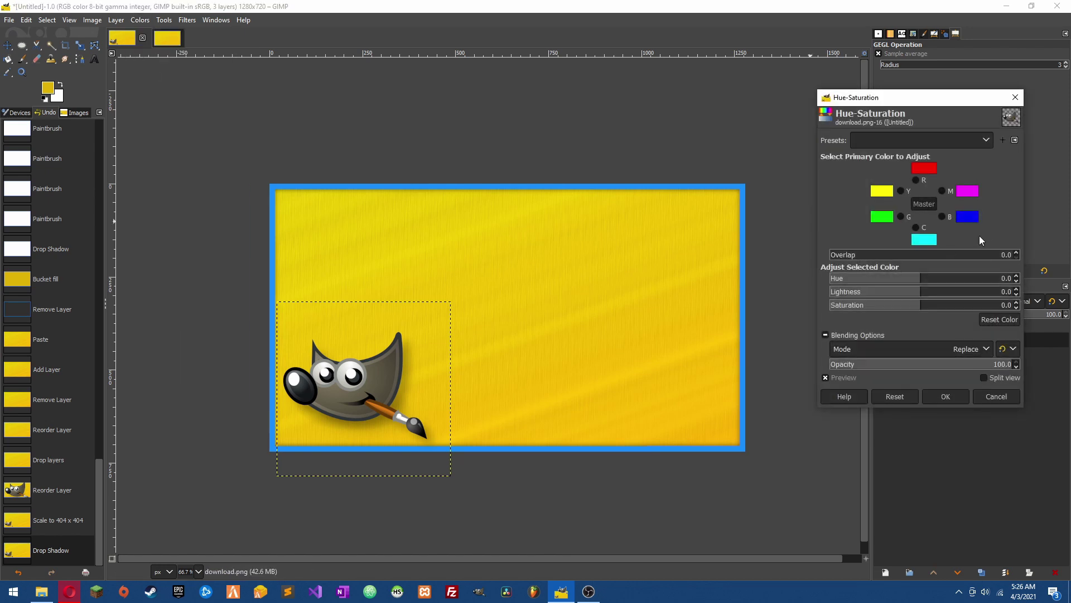
{"action": "left_click", "coordinate": [909, 219]}
{"action": "left_click_drag", "start_coordinate": [920, 282], "coordinate": [880, 294]}
{"action": "left_click", "coordinate": [900, 191]}
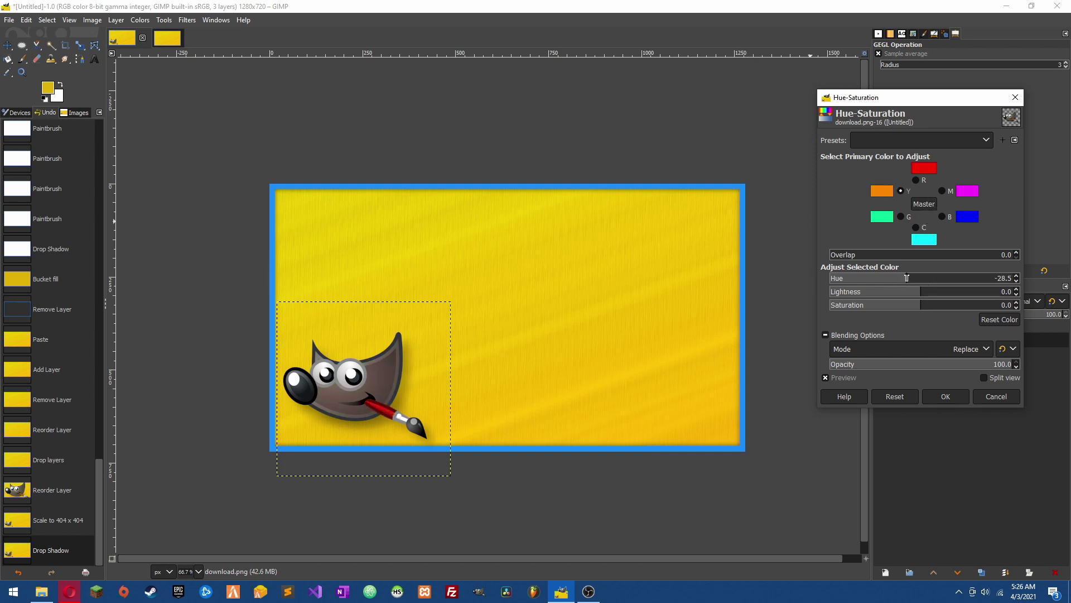
{"action": "left_click_drag", "start_coordinate": [900, 298], "coordinate": [904, 298]}
{"action": "left_click", "coordinate": [916, 179]}
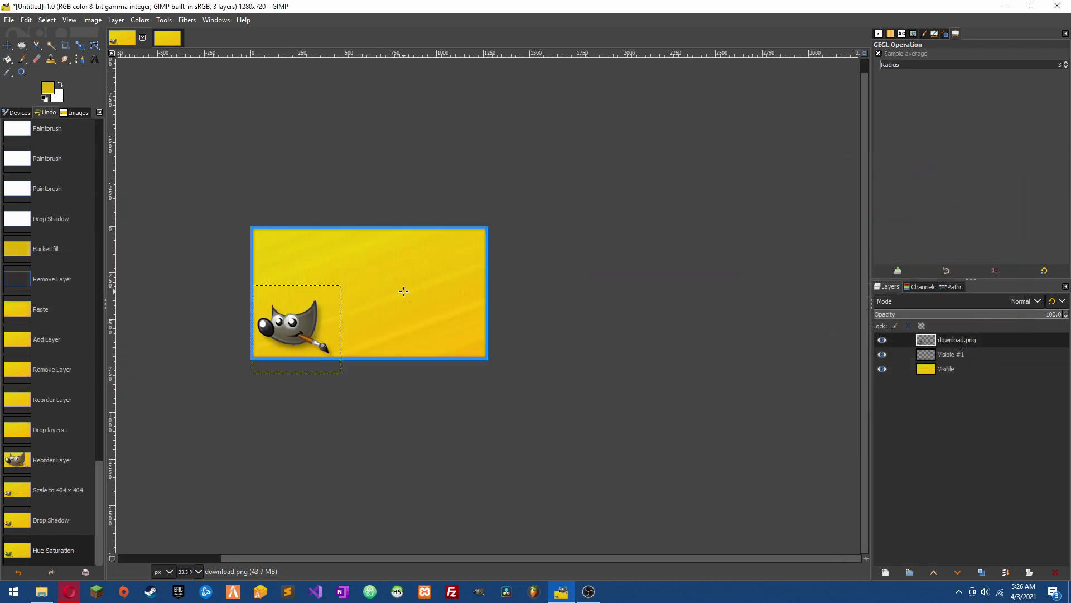
{"action": "scroll", "coordinate": [406, 284], "scroll_direction": "up", "scroll_amount": 2}
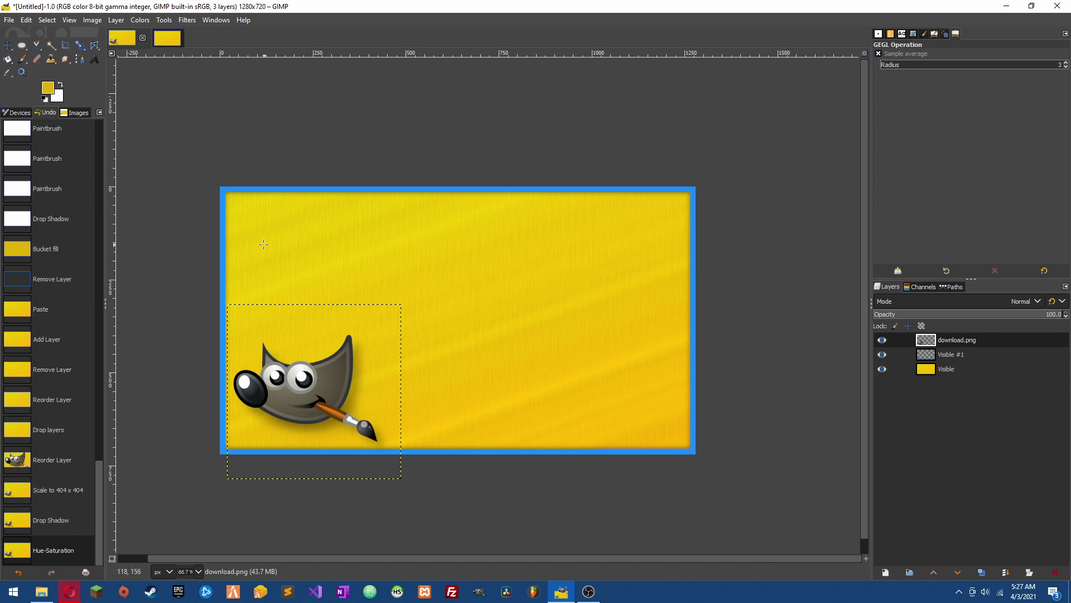
- Set the Text tool to white Cocogoose Pro Italic and place a text box upper-left
{"action": "left_click", "coordinate": [95, 59]}
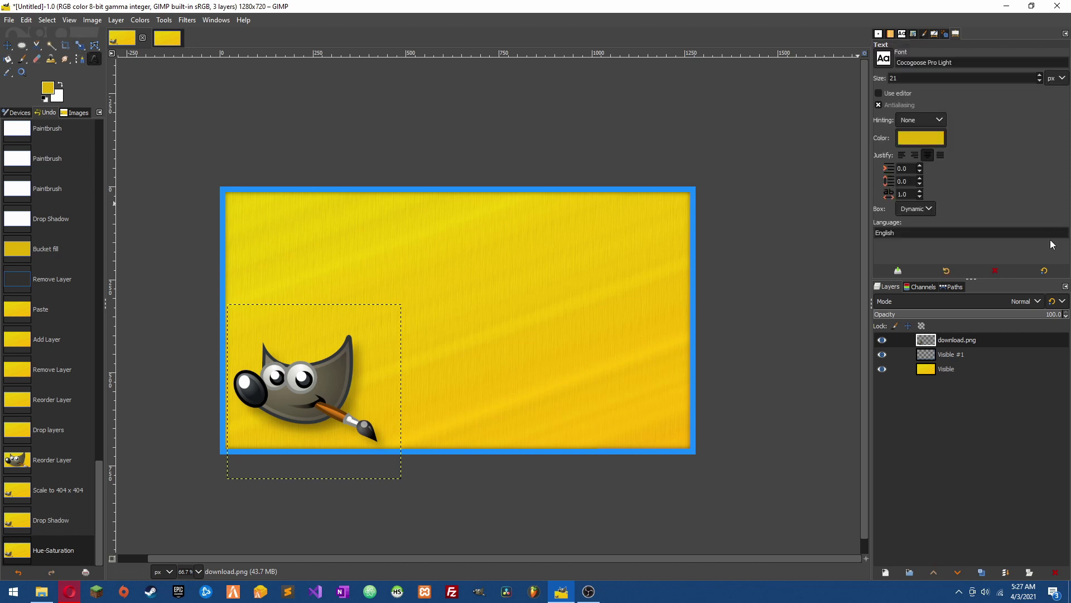
{"action": "left_click", "coordinate": [884, 58]}
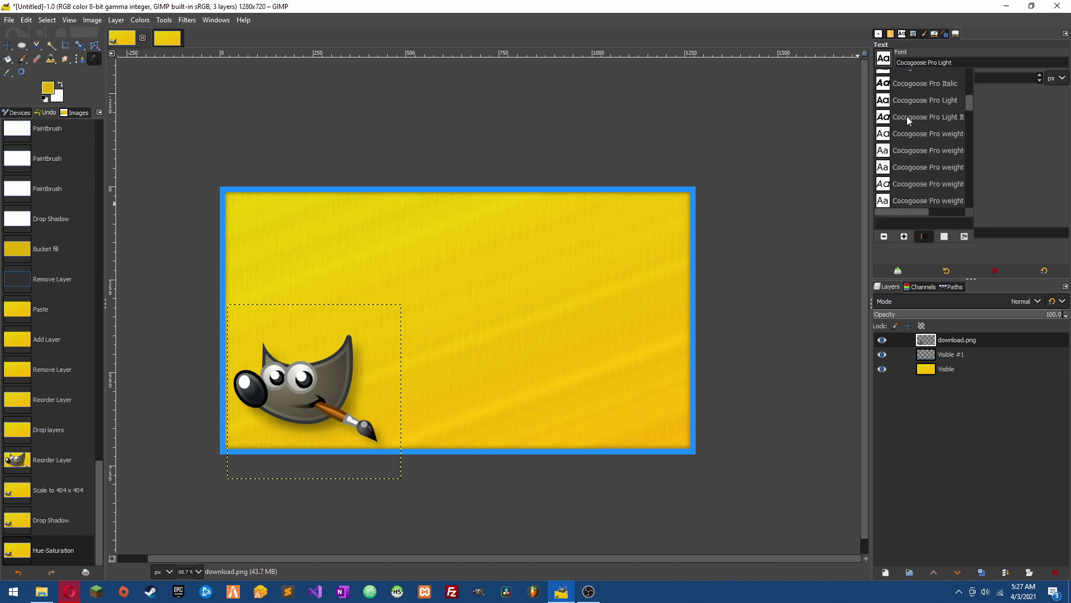
{"action": "double_click", "coordinate": [943, 105]}
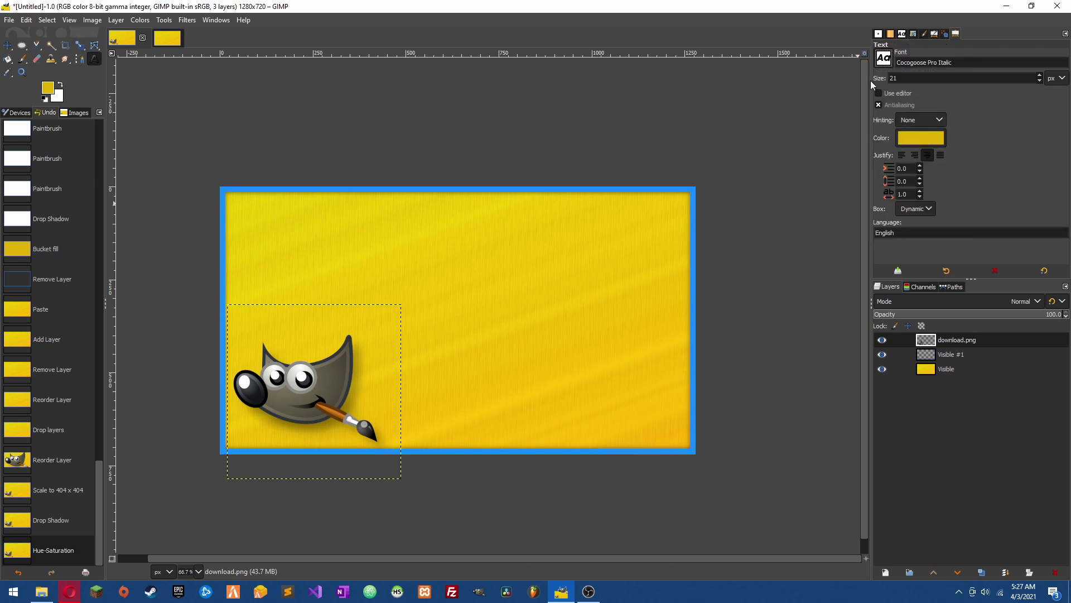
{"action": "left_click", "coordinate": [915, 138]}
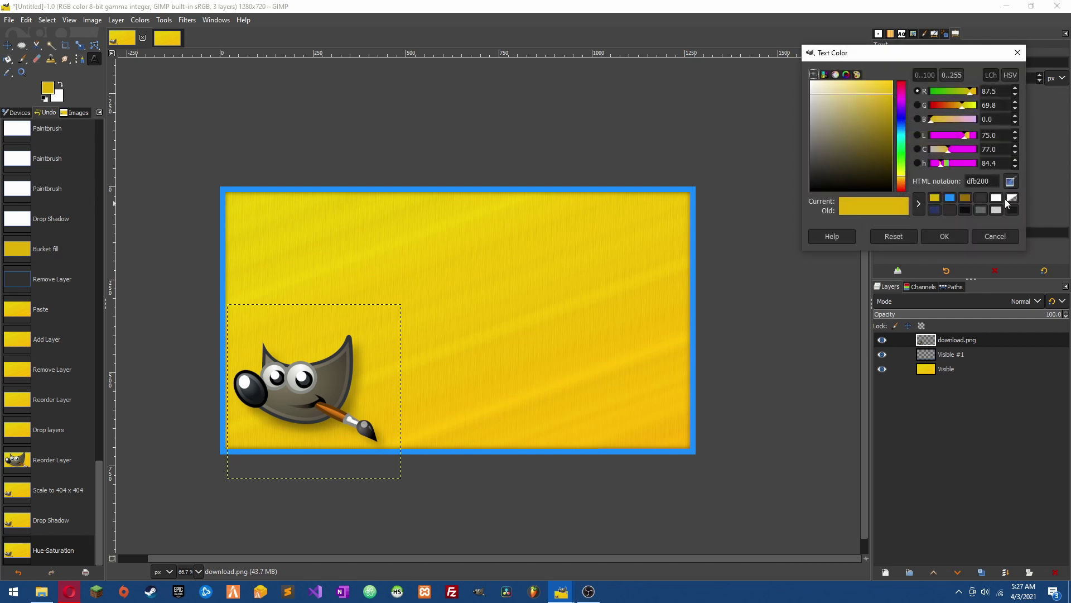
{"action": "left_click", "coordinate": [997, 198]}
{"action": "left_click", "coordinate": [965, 242]}
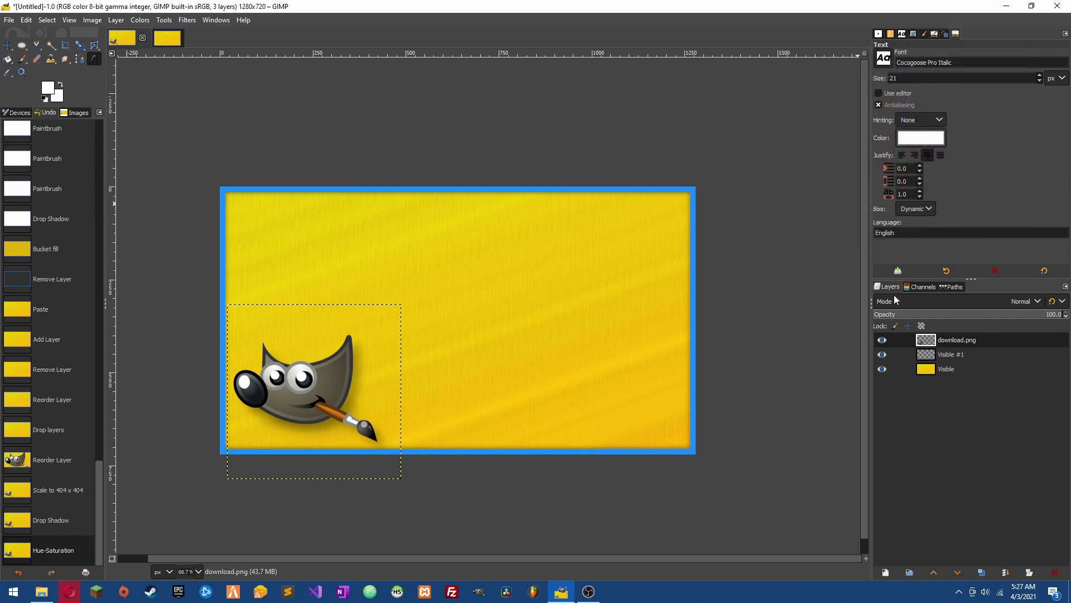
{"action": "left_click", "coordinate": [316, 264]}
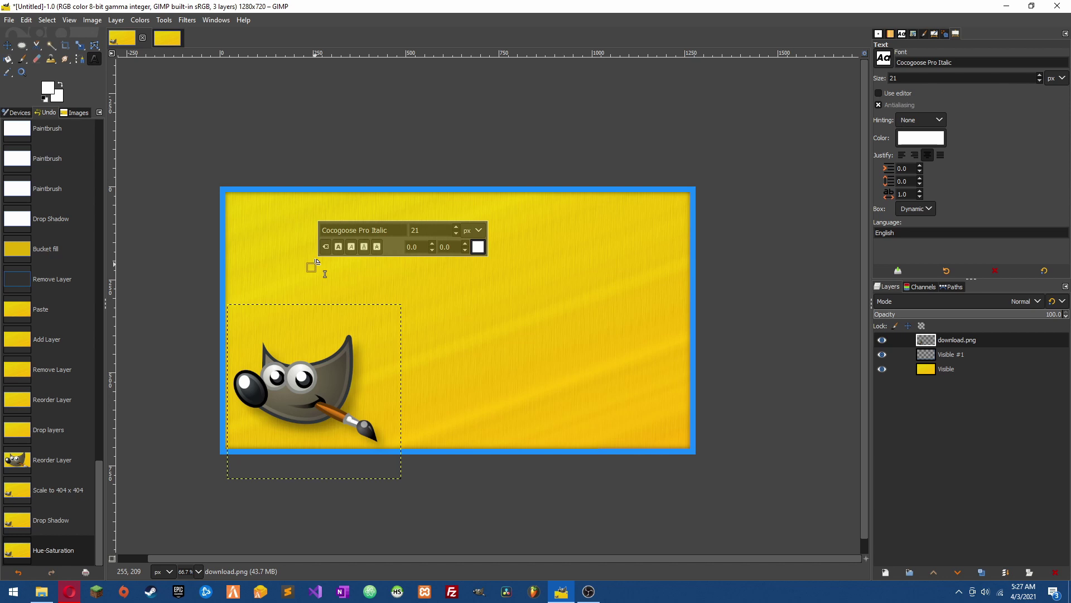
- Type 'HOW TO' and set it to 170 px with -16 letter spacing
{"action": "mouse_move", "coordinate": [325, 273]}
{"action": "left_mouse_down"}
{"action": "mouse_move", "coordinate": [318, 240]}
{"action": "mouse_move", "coordinate": [317, 272]}
{"action": "left_mouse_up"}
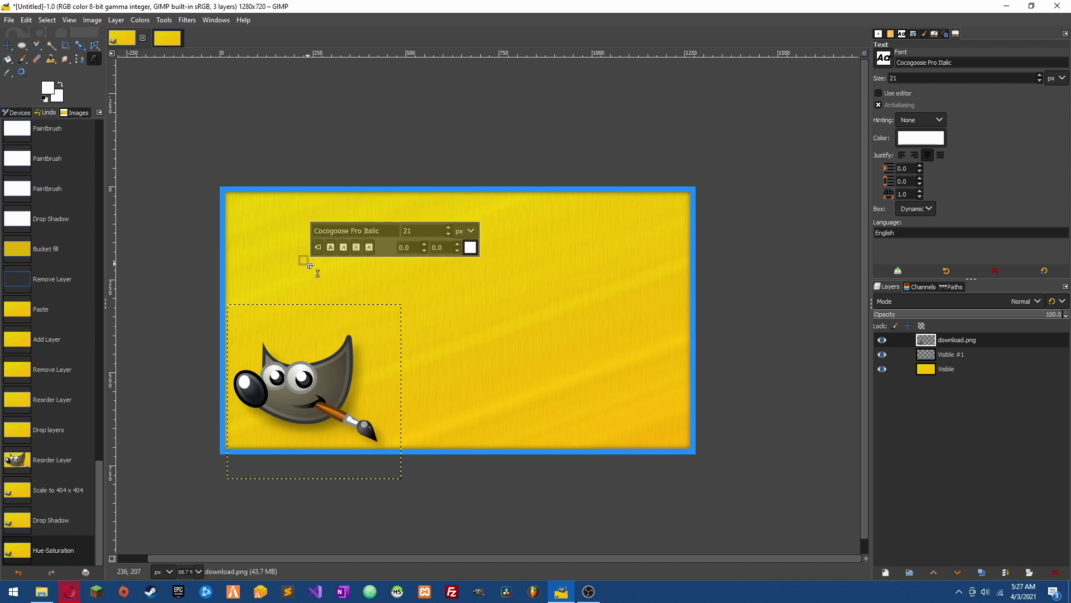
{"action": "type", "text": "HOW TO"}
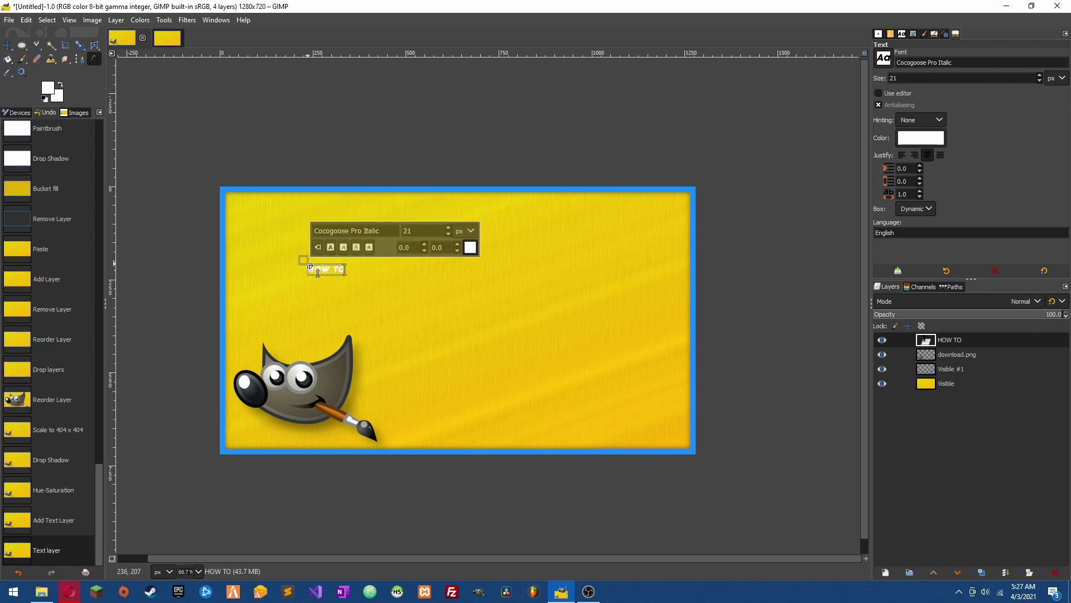
{"action": "key", "text": "ctrl+a"}
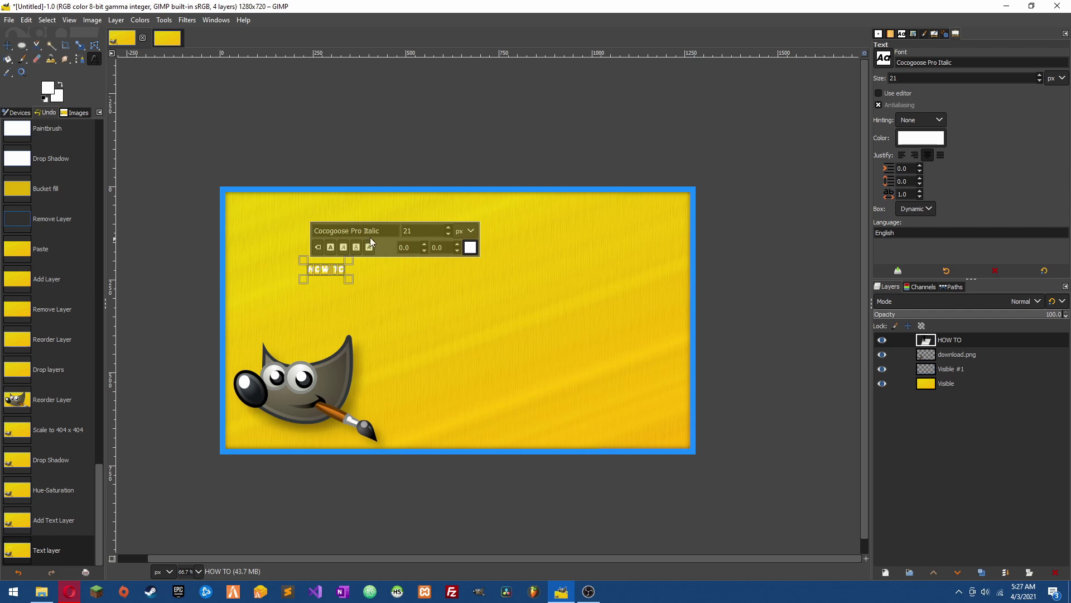
{"action": "left_click", "coordinate": [449, 227]}
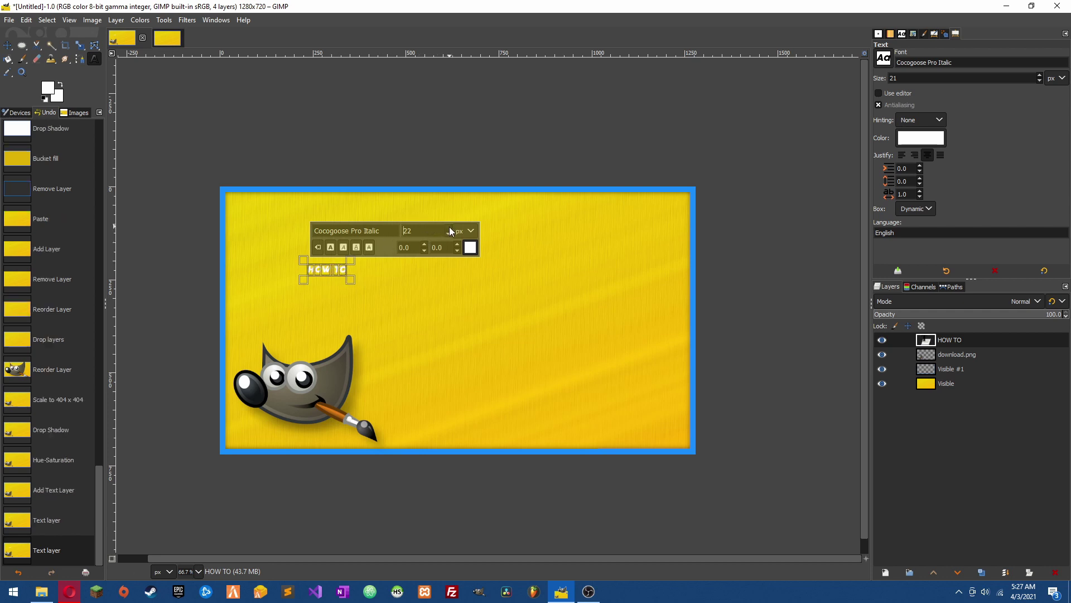
{"action": "left_click_drag", "start_coordinate": [449, 227], "coordinate": [448, 226]}
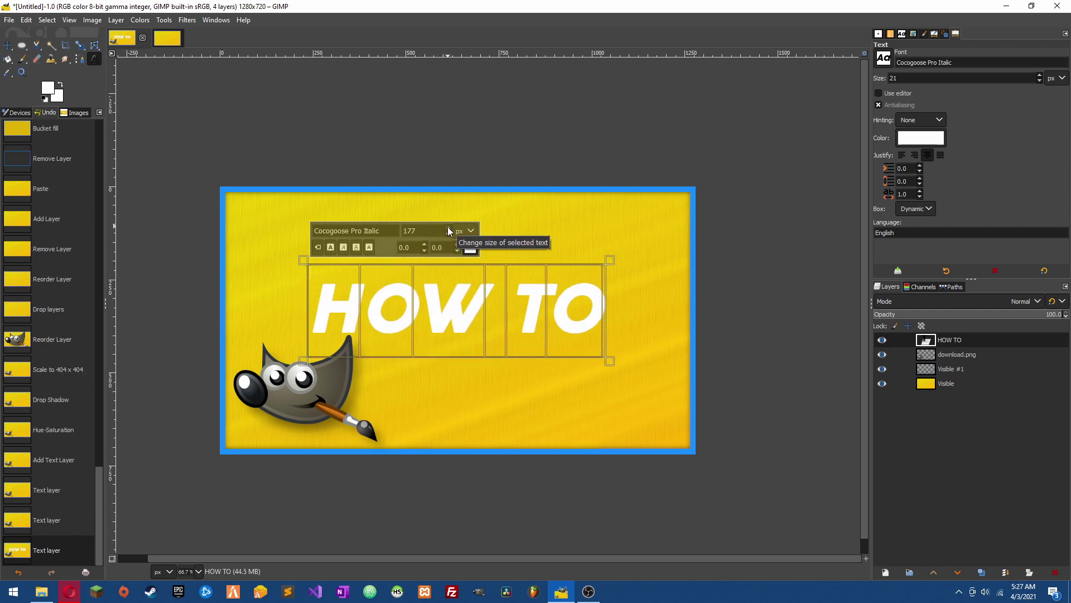
{"action": "scroll", "coordinate": [447, 249], "scroll_direction": "down", "scroll_amount": 9}
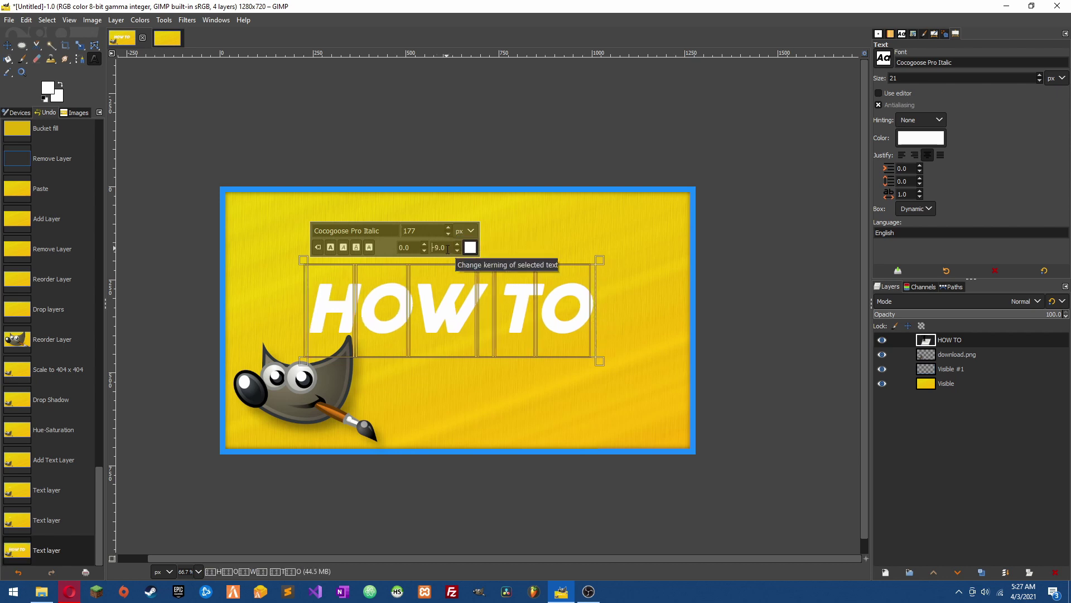
{"action": "scroll", "coordinate": [447, 248], "scroll_direction": "down", "scroll_amount": 9}
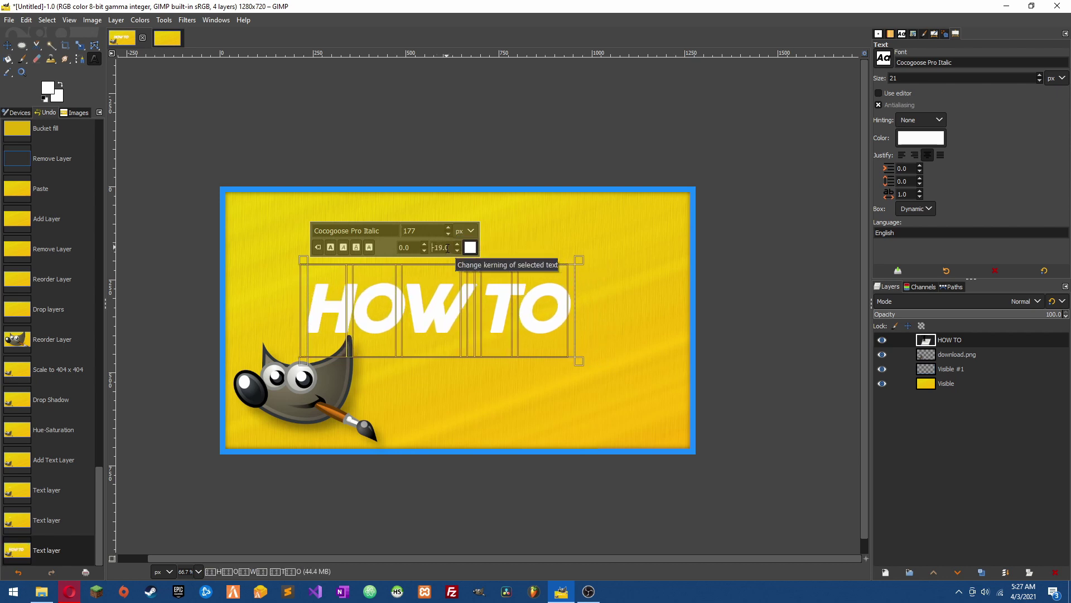
{"action": "scroll", "coordinate": [448, 248], "scroll_direction": "up", "scroll_amount": 2}
{"action": "scroll", "coordinate": [448, 248], "scroll_direction": "down", "scroll_amount": 1}
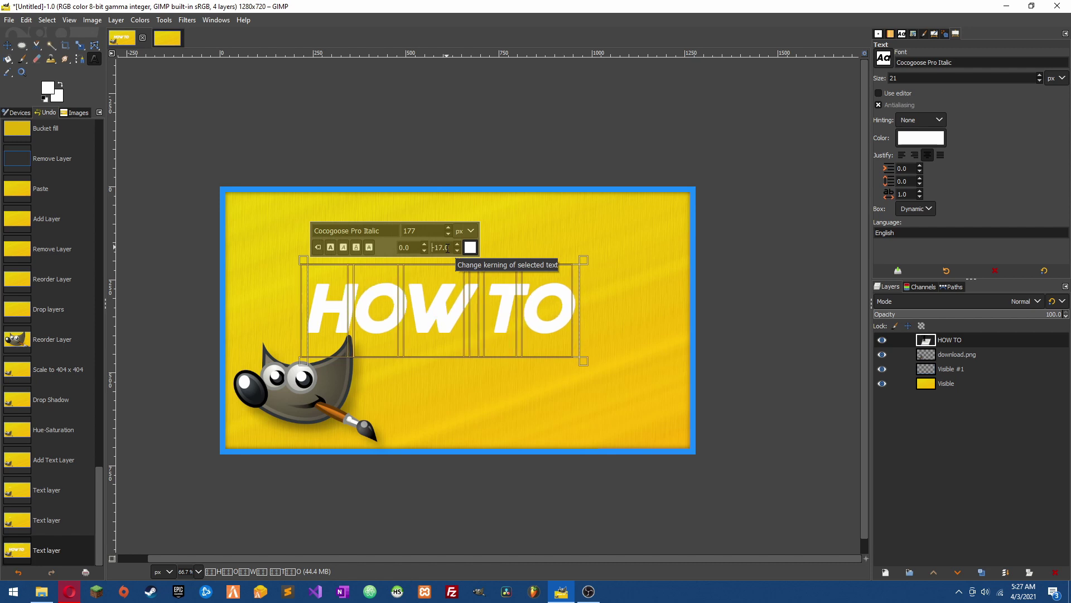
{"action": "scroll", "coordinate": [447, 248], "scroll_direction": "up", "scroll_amount": 1}
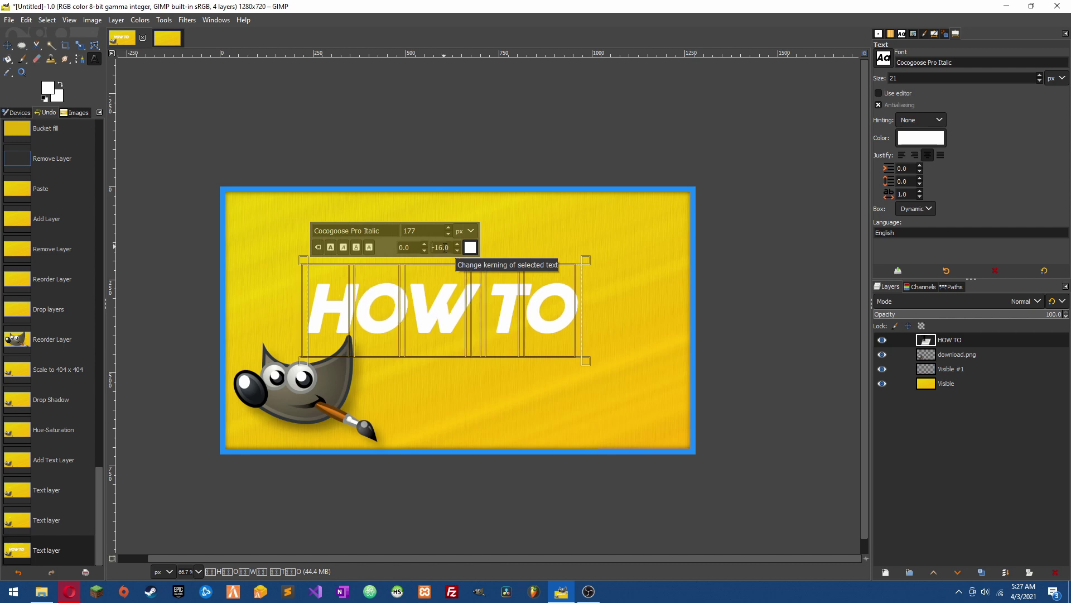
{"action": "scroll", "coordinate": [432, 229], "scroll_direction": "down", "scroll_amount": 7}
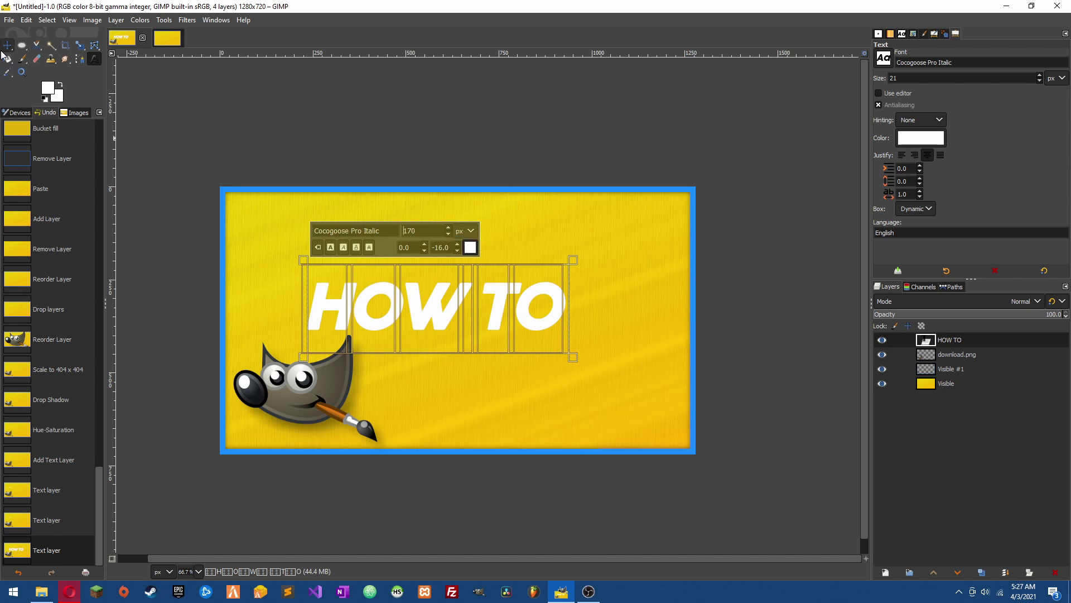
- Move the HOW TO text layer into the canvas's top-left corner
{"action": "left_click", "coordinate": [7, 45]}
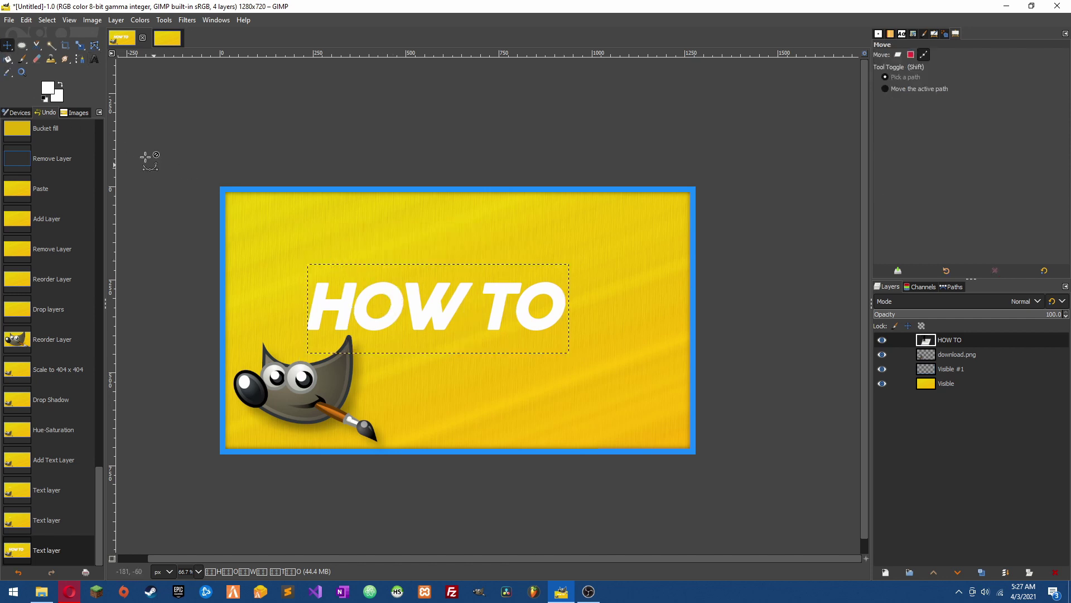
{"action": "left_click", "coordinate": [899, 56]}
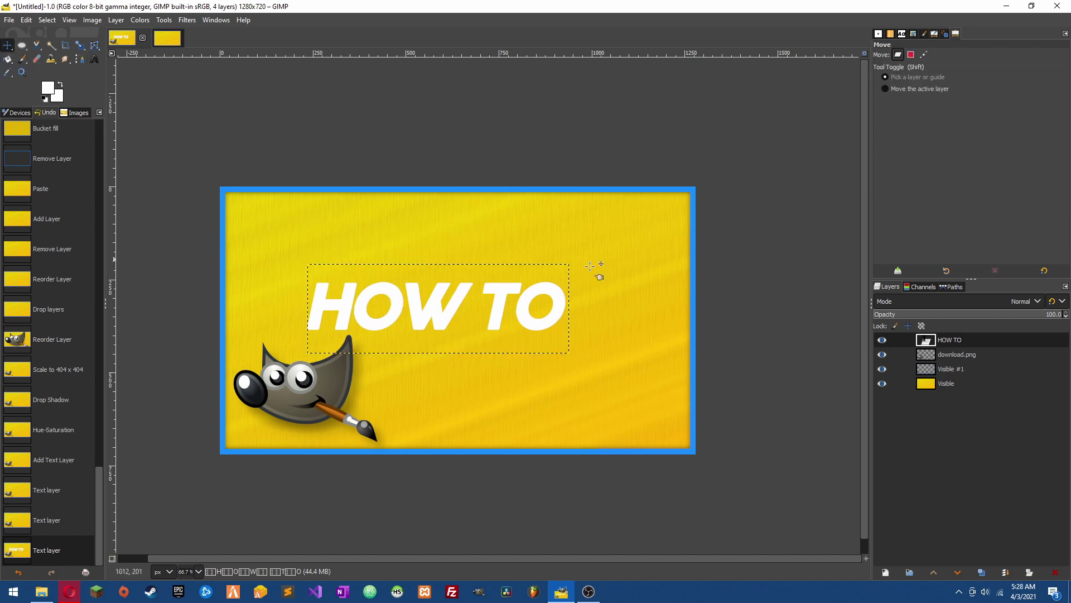
{"action": "left_click_drag", "start_coordinate": [501, 288], "coordinate": [430, 206]}
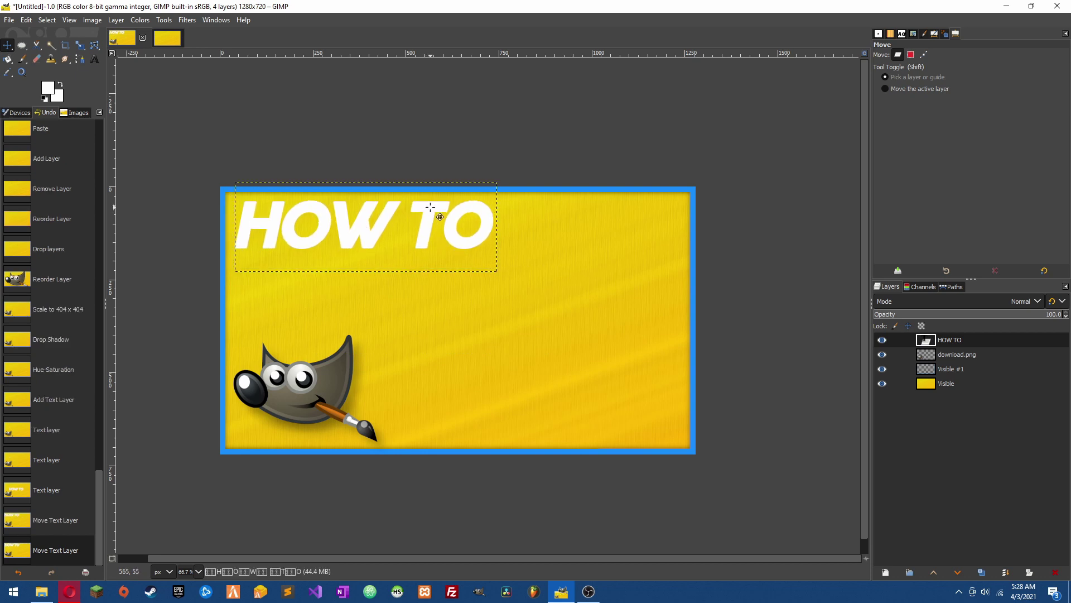
- Return to the Text tool and browse the font list to the Cocogoose Pro variants
{"action": "left_click", "coordinate": [93, 58]}
{"action": "left_click", "coordinate": [879, 60]}
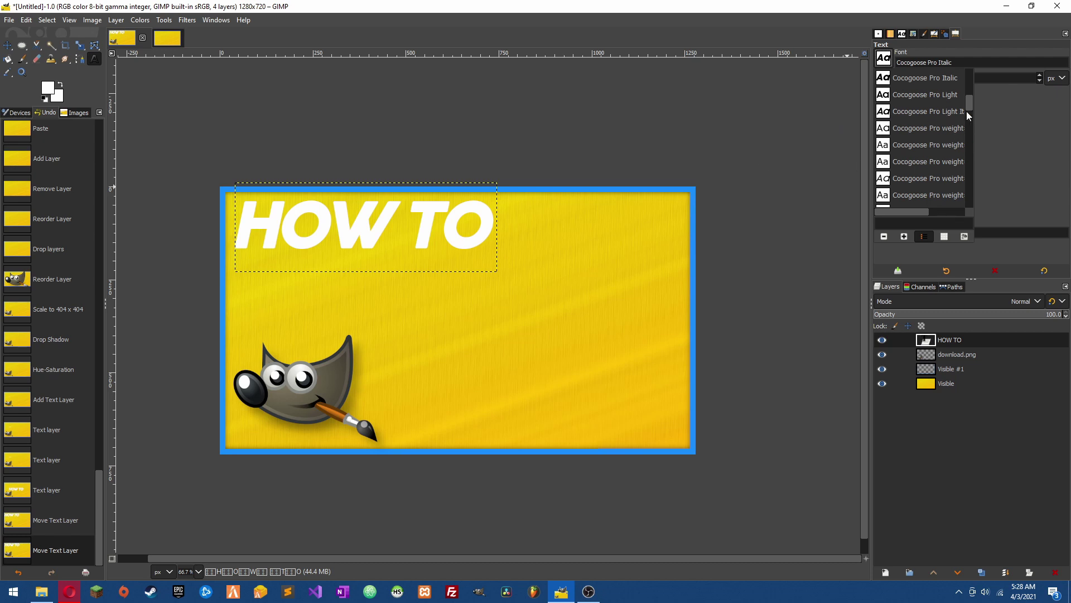
{"action": "scroll", "coordinate": [950, 115], "scroll_direction": "up", "scroll_amount": 5}
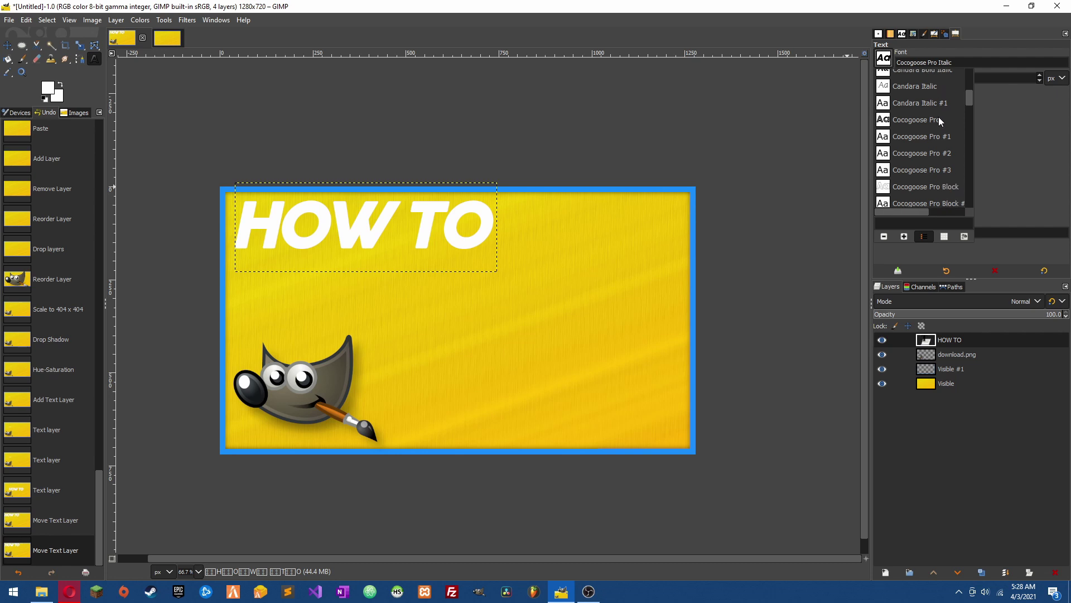
{"action": "scroll", "coordinate": [938, 116], "scroll_direction": "down", "scroll_amount": 1}
{"action": "scroll", "coordinate": [943, 144], "scroll_direction": "down", "scroll_amount": 4}
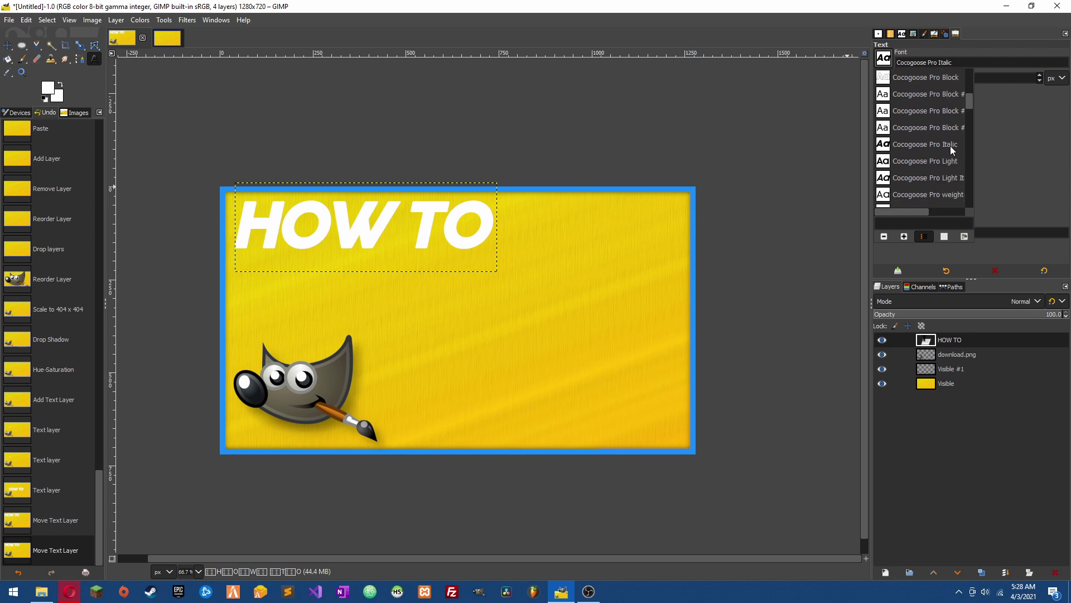
- Type 'MAKE THUMBNAILS' in Cocogoose Pro Light at 120 px
{"action": "left_click", "coordinate": [950, 166]}
{"action": "left_click", "coordinate": [493, 314]}
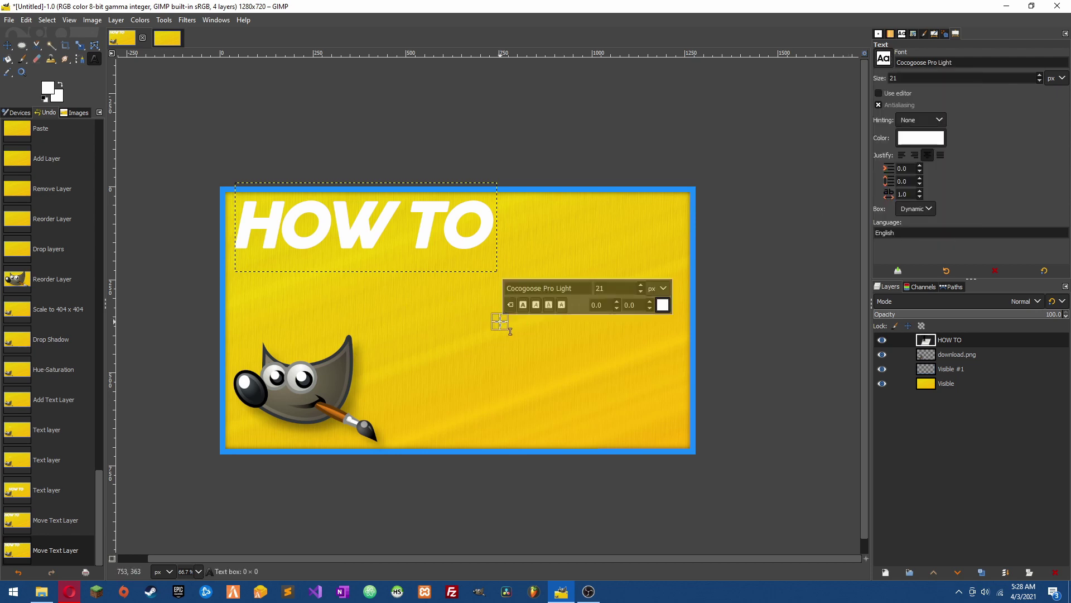
{"action": "type", "text": "MAKE TH"}
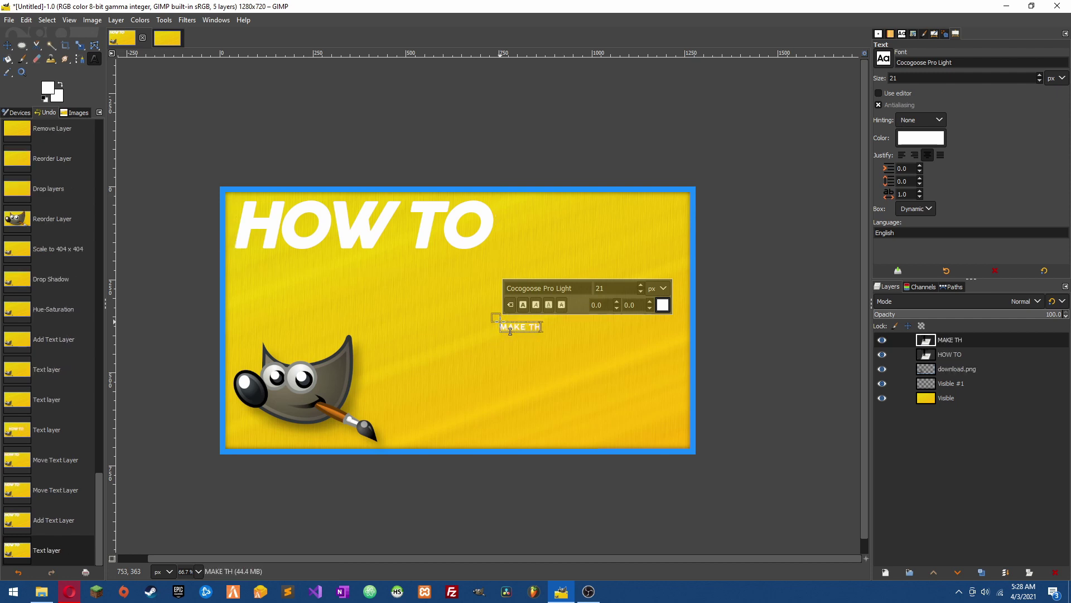
{"action": "type", "text": "UMBNAILS"}
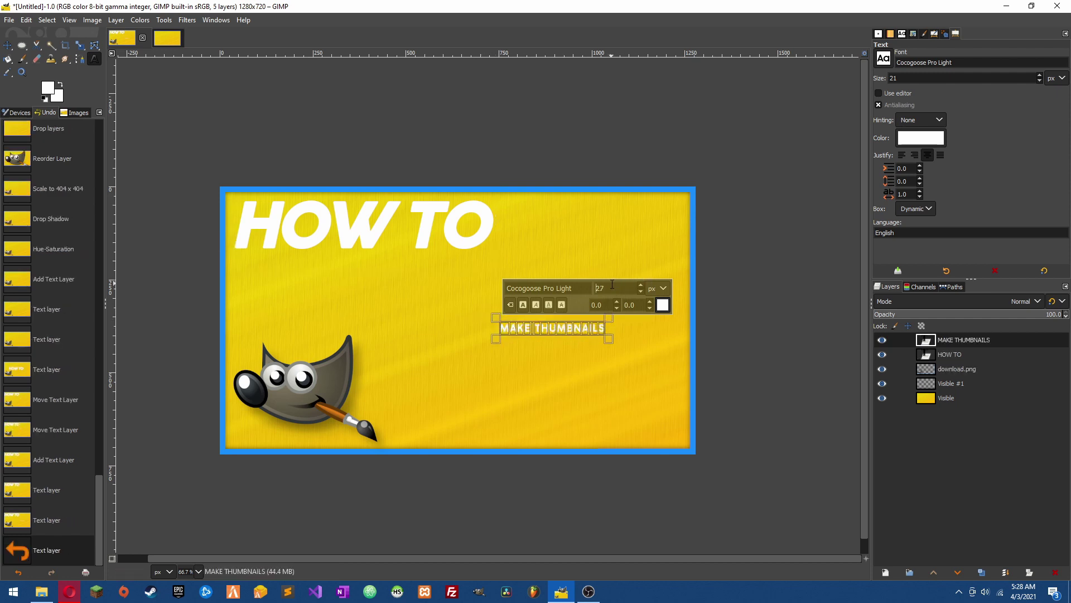
{"action": "scroll", "coordinate": [612, 286], "scroll_direction": "up", "scroll_amount": 20}
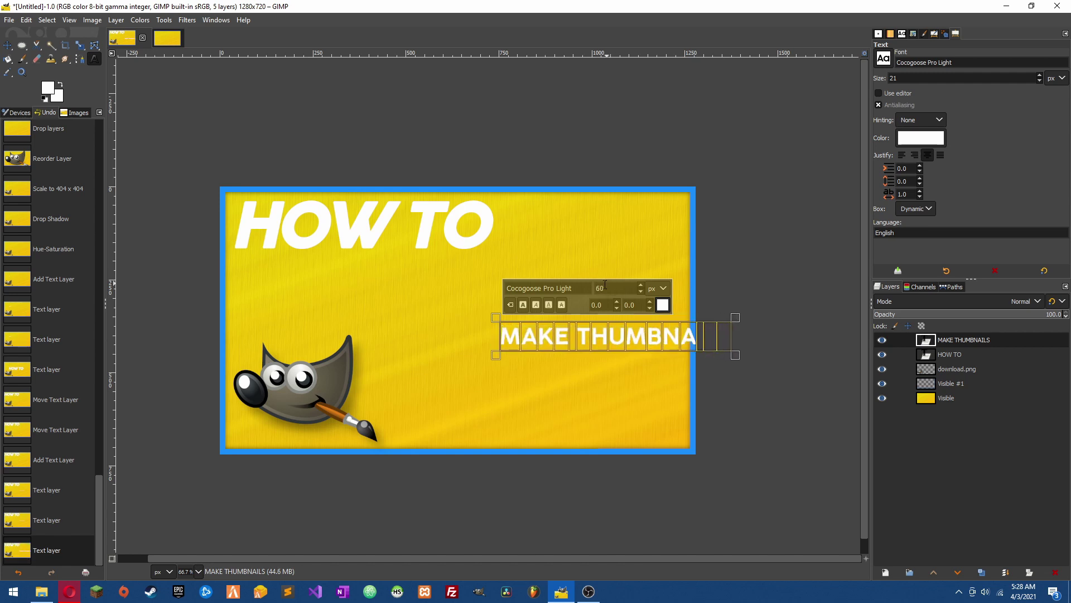
{"action": "scroll", "coordinate": [605, 286], "scroll_direction": "up", "scroll_amount": 20}
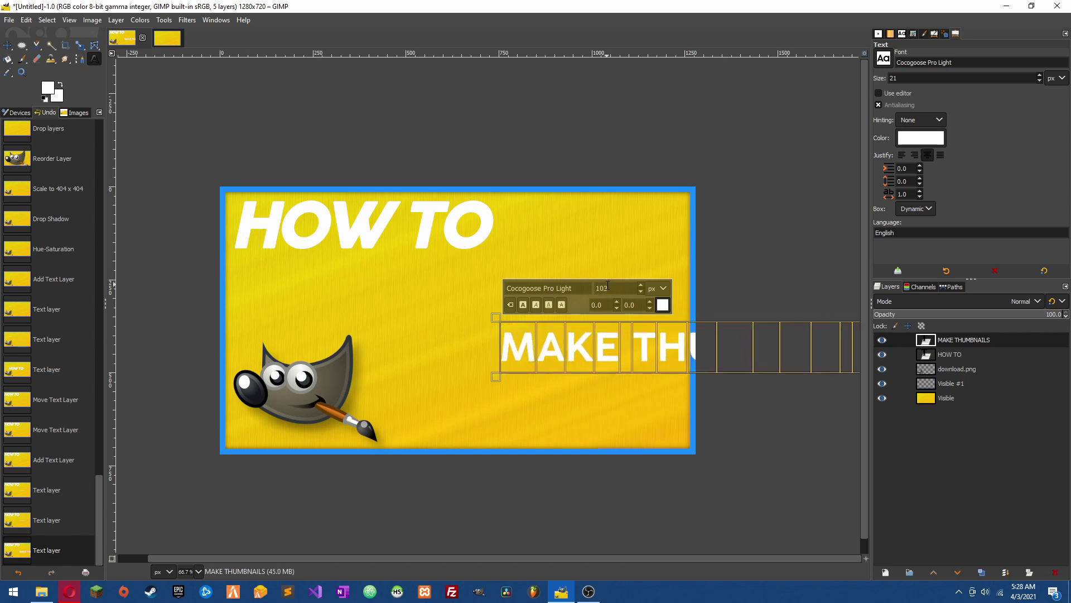
{"action": "scroll", "coordinate": [620, 288], "scroll_direction": "up", "scroll_amount": 10}
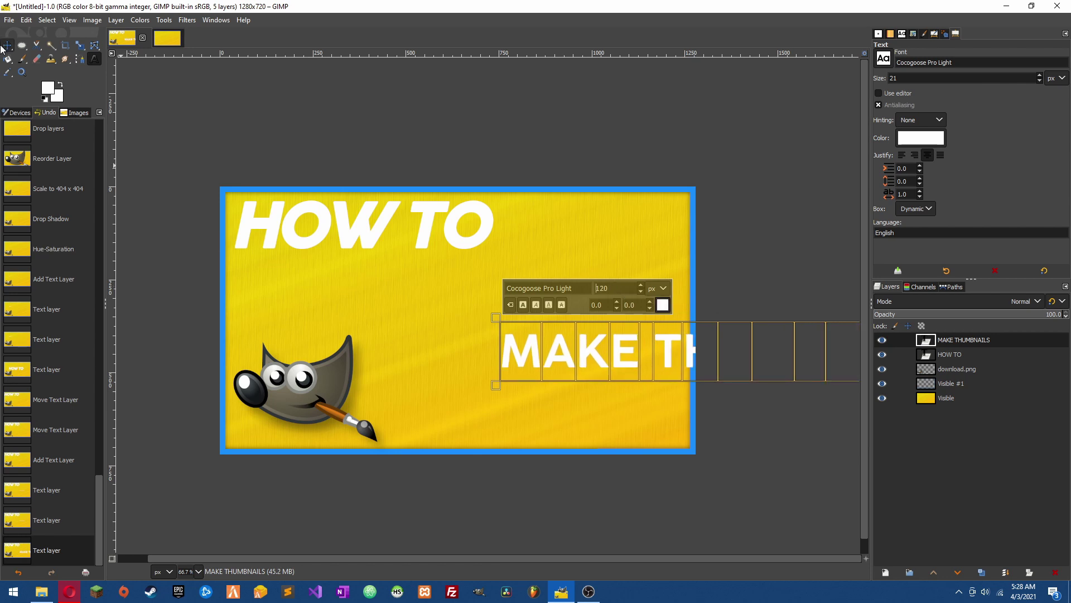
- Tighten MAKE THUMBNAILS spacing to -7 and align it directly under HOW TO
{"action": "key", "text": "m"}
{"action": "left_click_drag", "start_coordinate": [619, 349], "coordinate": [339, 297]}
{"action": "left_click", "coordinate": [93, 59]}
{"action": "left_click", "coordinate": [484, 322]}
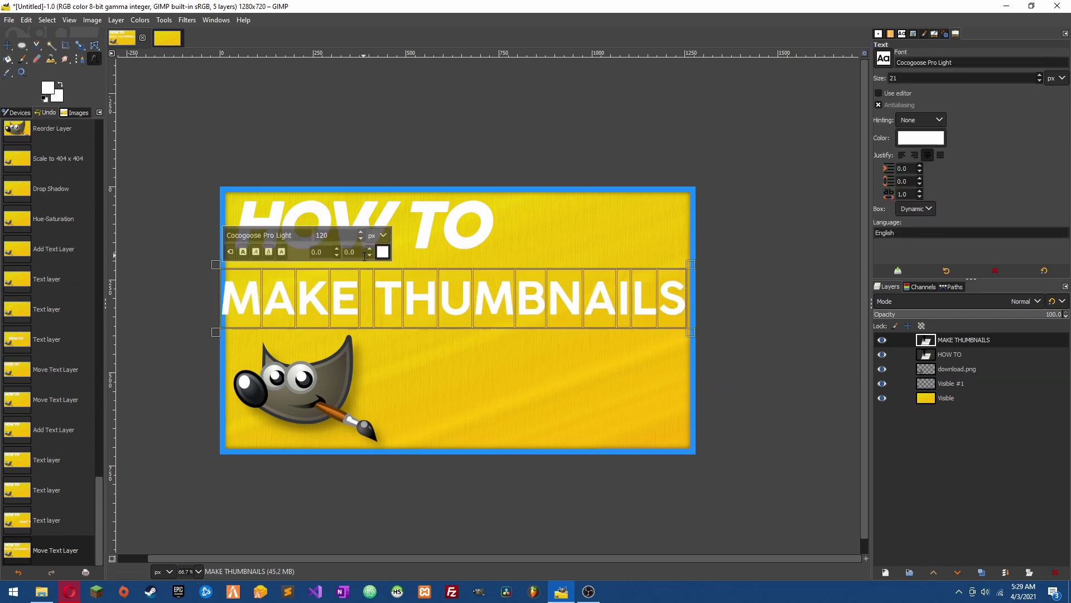
{"action": "scroll", "coordinate": [360, 253], "scroll_direction": "down", "scroll_amount": 9}
{"action": "scroll", "coordinate": [359, 254], "scroll_direction": "up", "scroll_amount": 2}
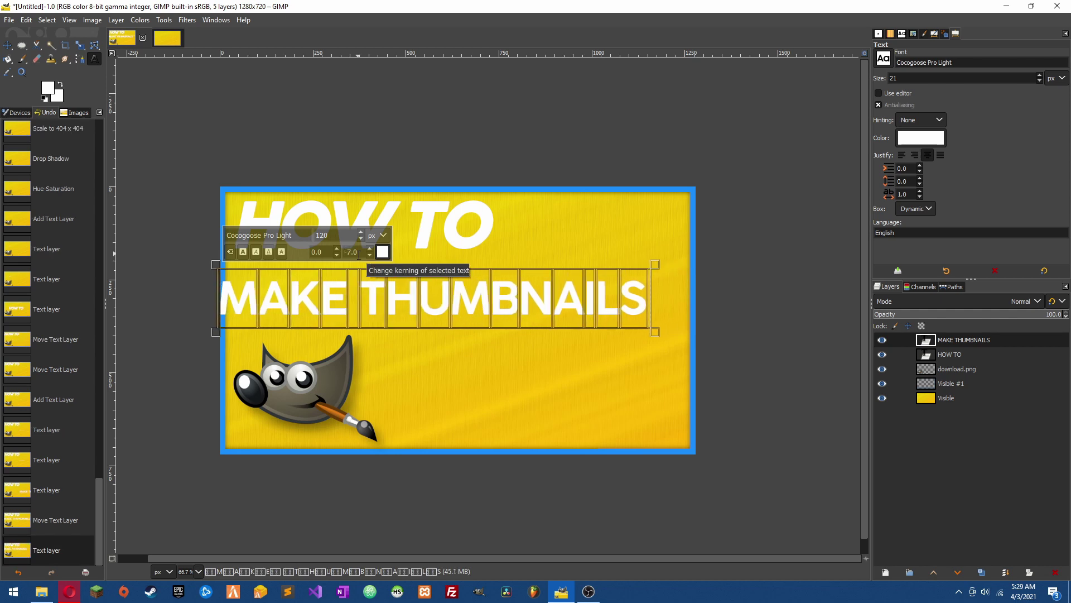
{"action": "left_click", "coordinate": [7, 46]}
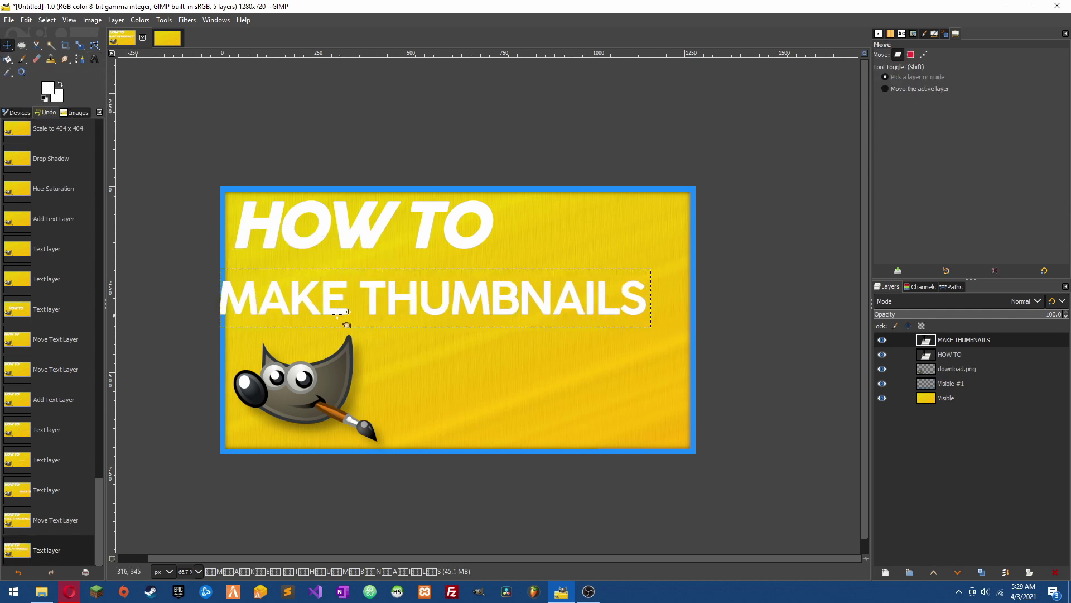
{"action": "mouse_move", "coordinate": [303, 296]}
{"action": "left_mouse_down"}
{"action": "mouse_move", "coordinate": [333, 290]}
{"action": "mouse_move", "coordinate": [319, 283]}
{"action": "left_mouse_up"}
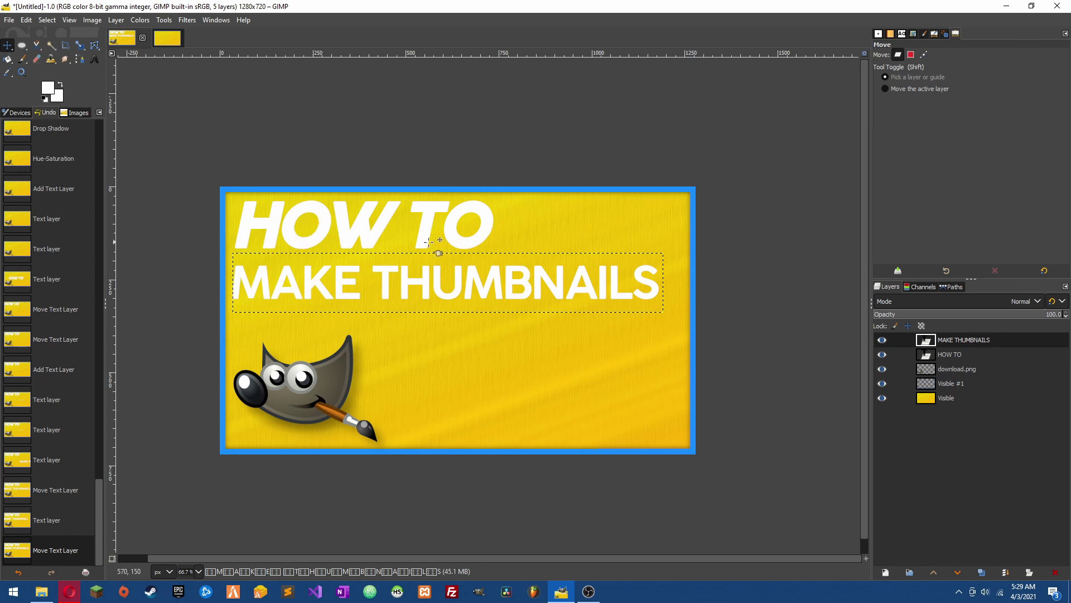
{"action": "left_click", "coordinate": [958, 355]}
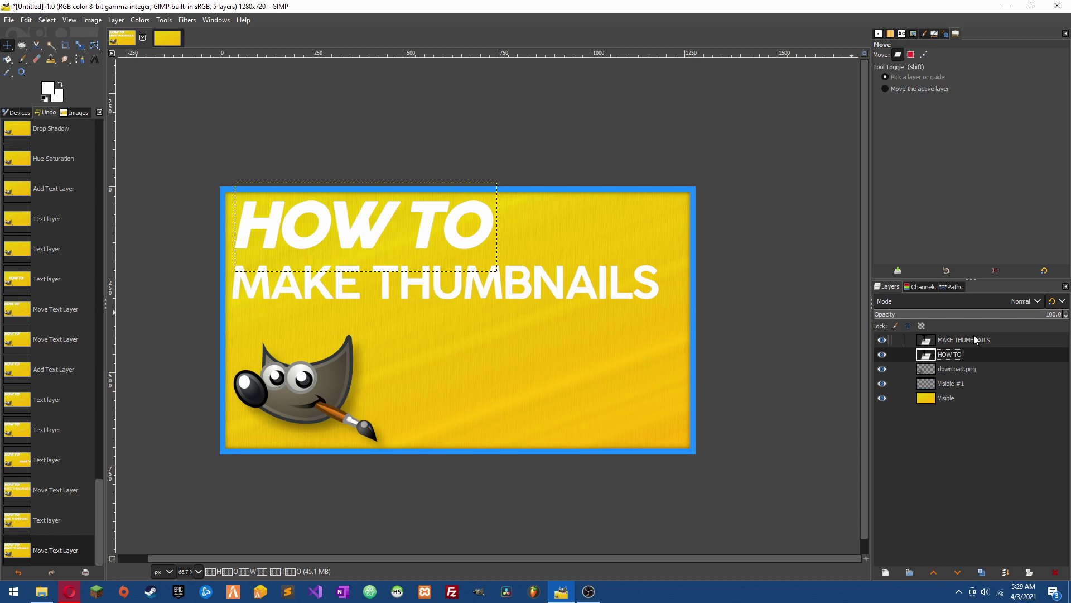
- Select the MAKE THUMBNAILS lettering and recolour it light blue
{"action": "left_click", "coordinate": [964, 341]}
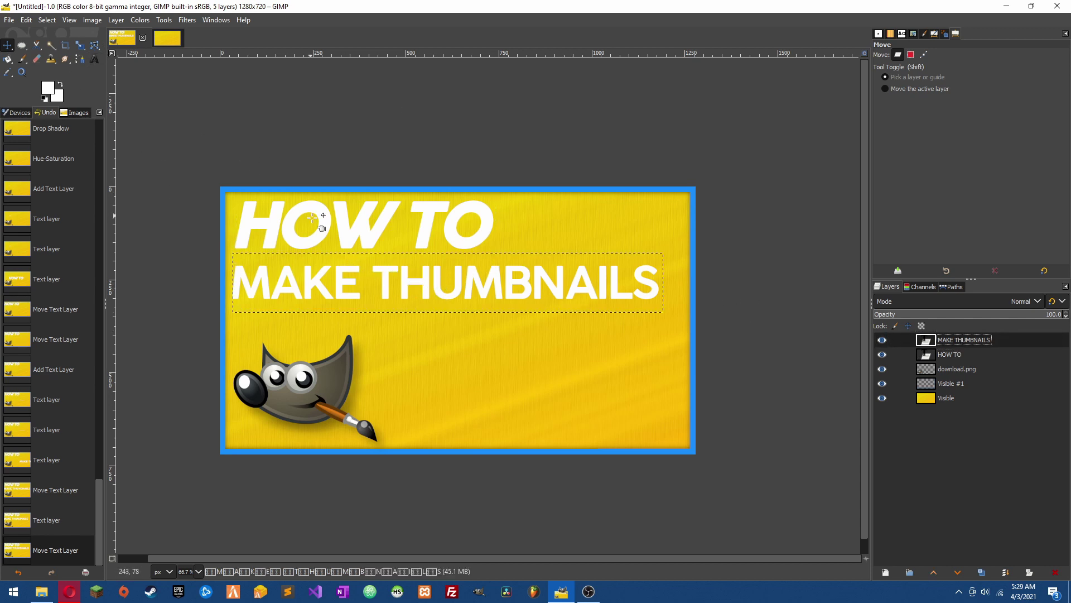
{"action": "left_click", "coordinate": [331, 283]}
{"action": "key", "text": "t"}
{"action": "left_click", "coordinate": [408, 285]}
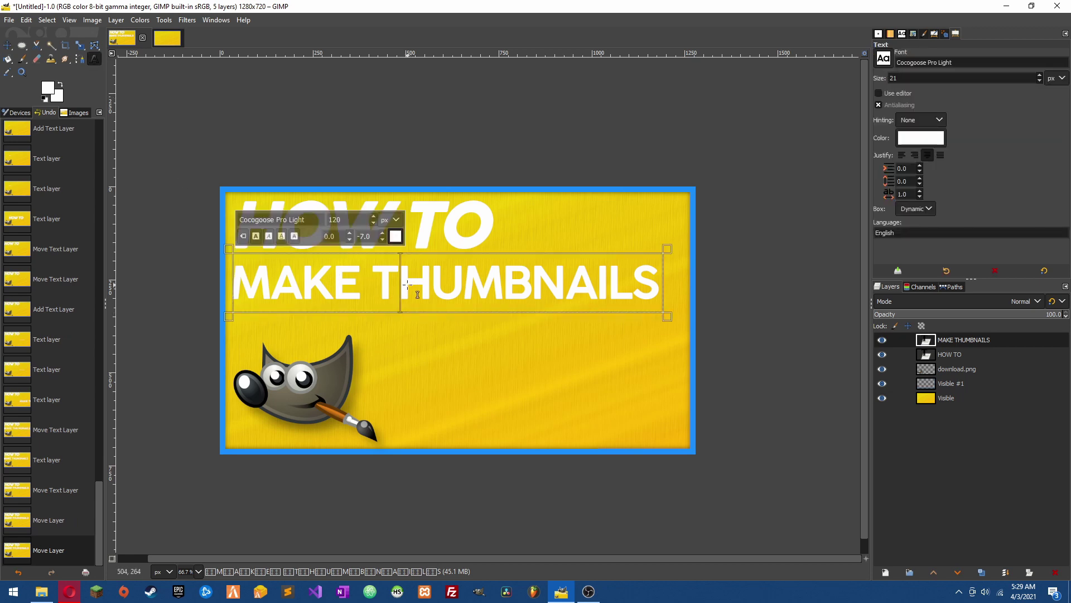
{"action": "left_click", "coordinate": [394, 236]}
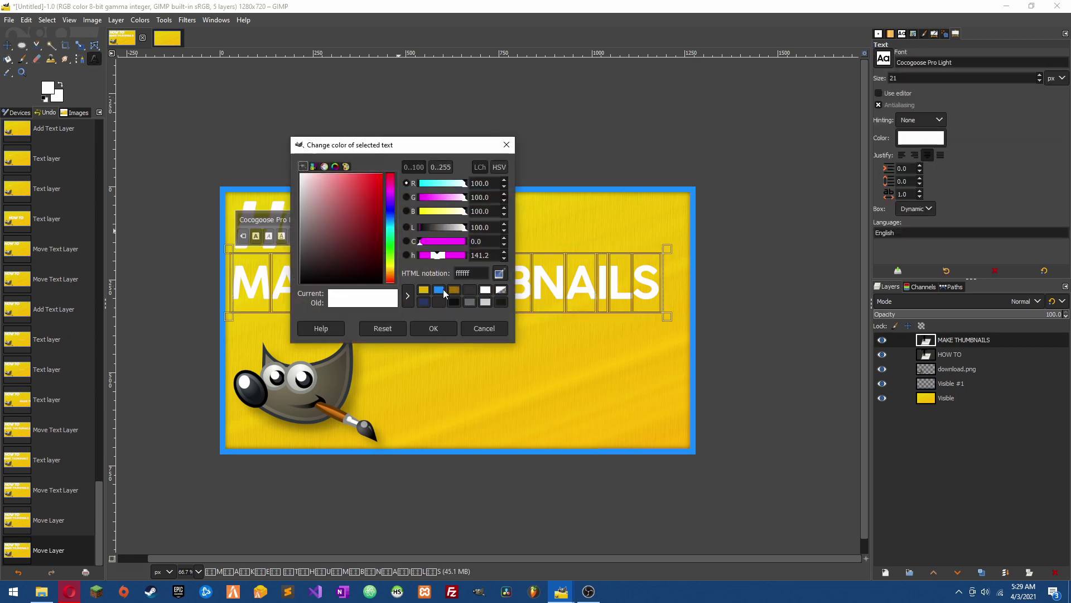
{"action": "left_click", "coordinate": [439, 289]}
{"action": "left_click", "coordinate": [433, 328]}
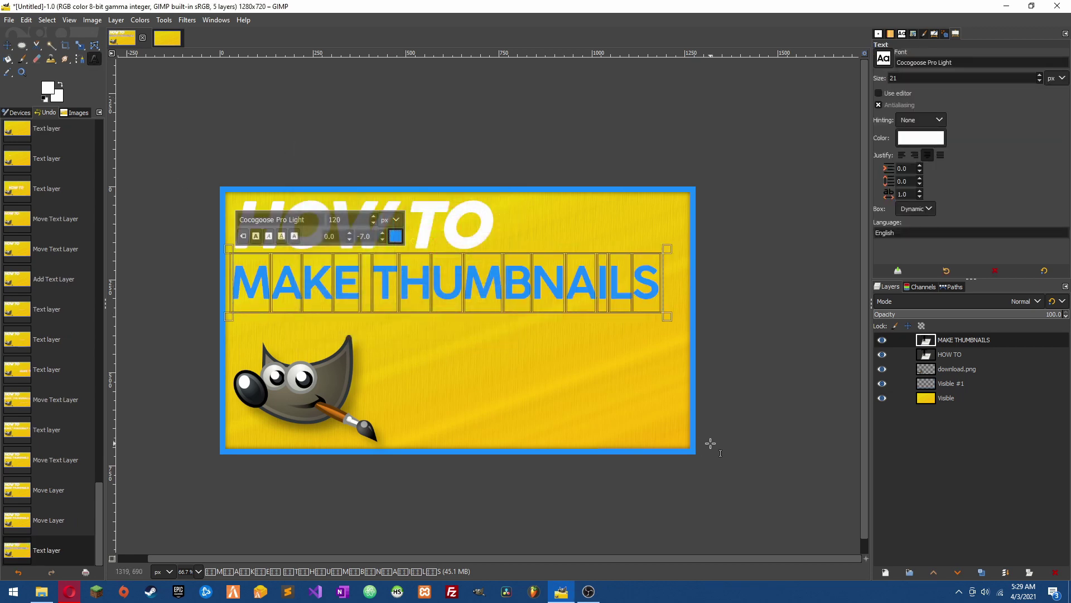
{"action": "left_click", "coordinate": [949, 355]}
{"action": "left_click", "coordinate": [948, 398]}
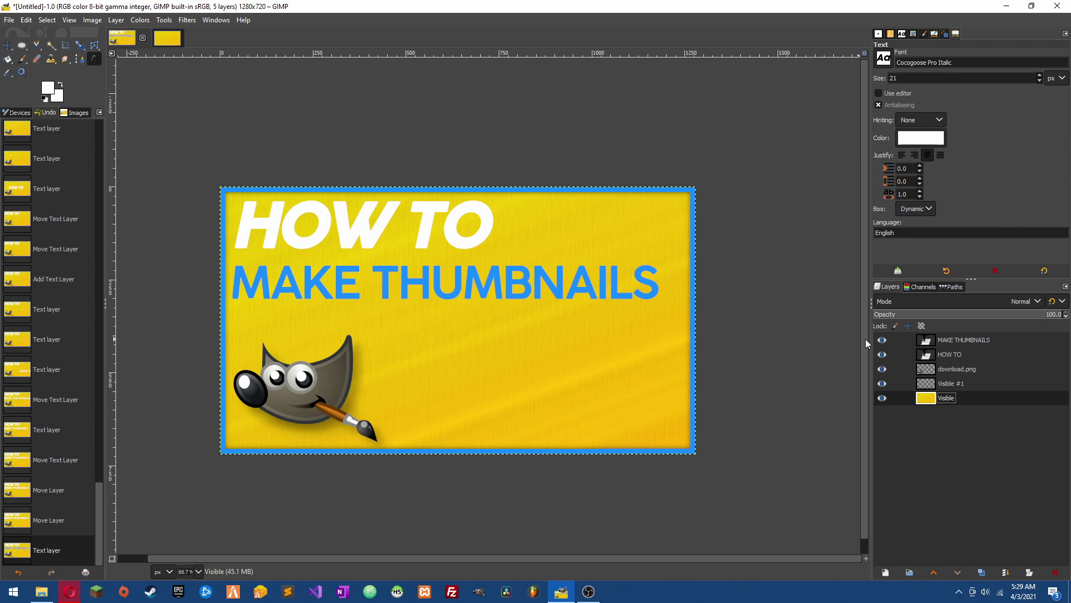
- Apply a Drop Shadow with the SubHeading preset to HOW TO
{"action": "left_click", "coordinate": [961, 355]}
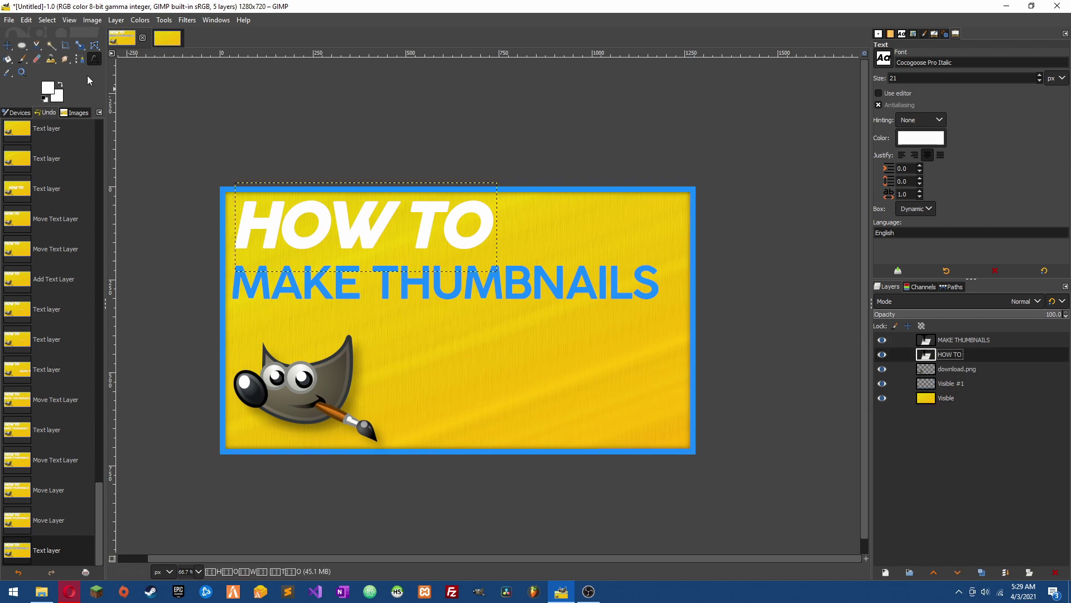
{"action": "left_click", "coordinate": [187, 20]}
{"action": "mouse_move", "coordinate": [230, 59]}
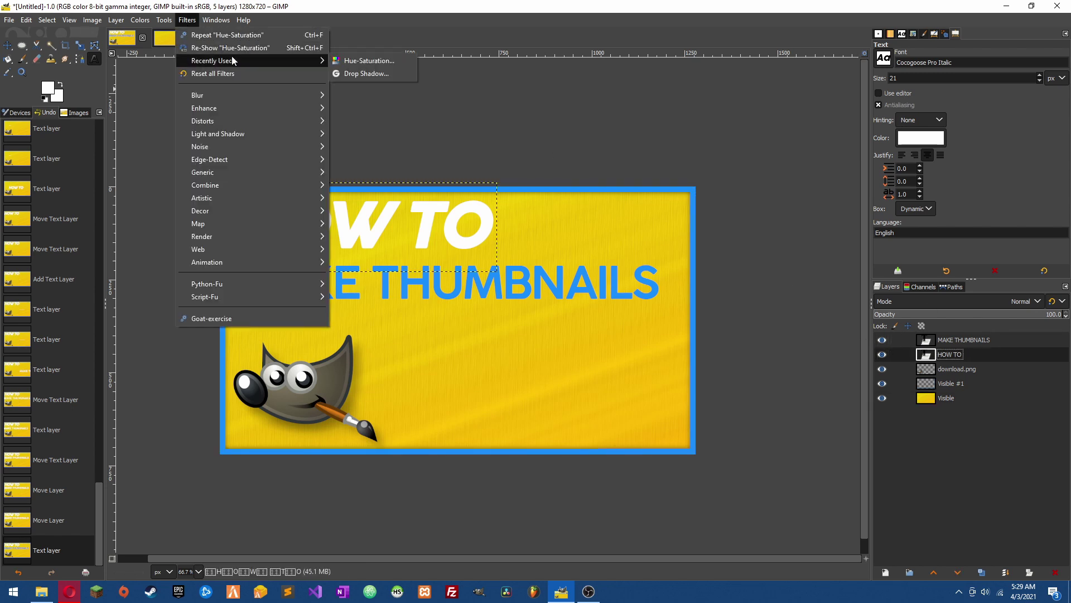
{"action": "left_click", "coordinate": [357, 73]}
{"action": "left_click", "coordinate": [898, 139]}
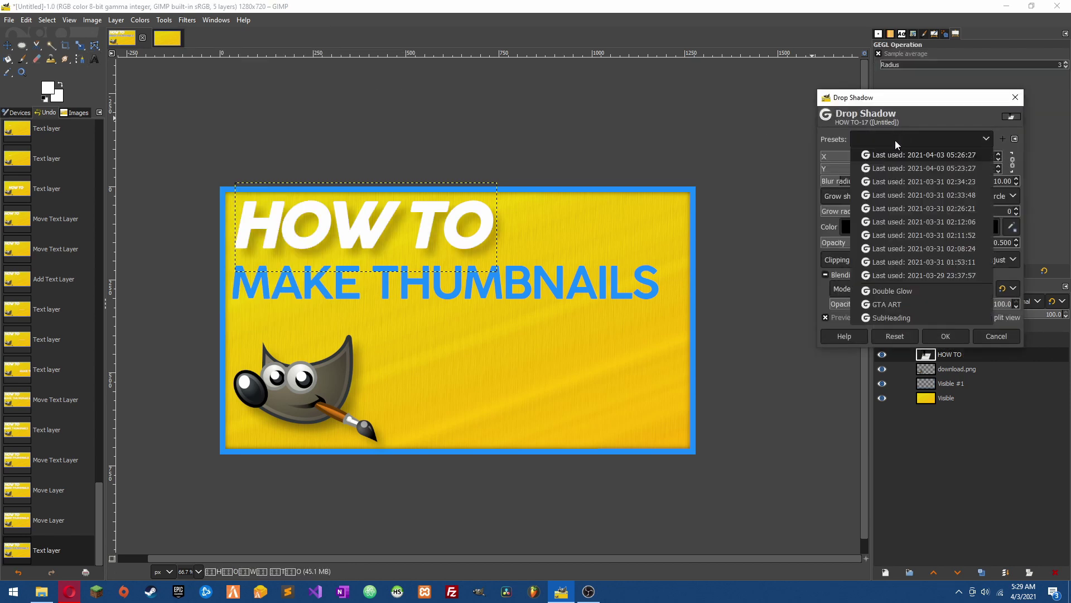
{"action": "left_click", "coordinate": [898, 320]}
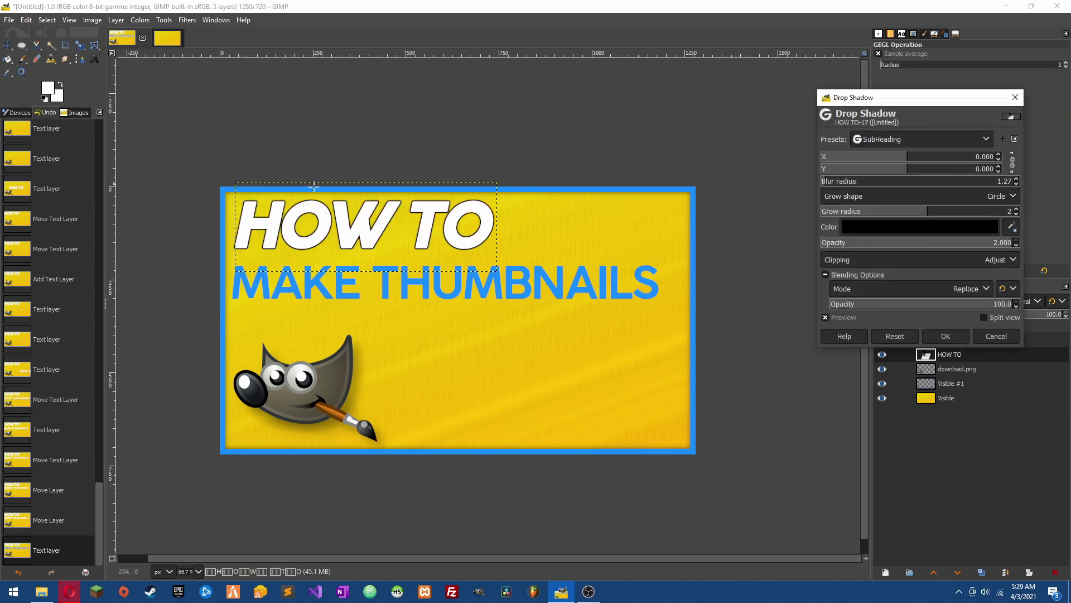
{"action": "left_click", "coordinate": [931, 337]}
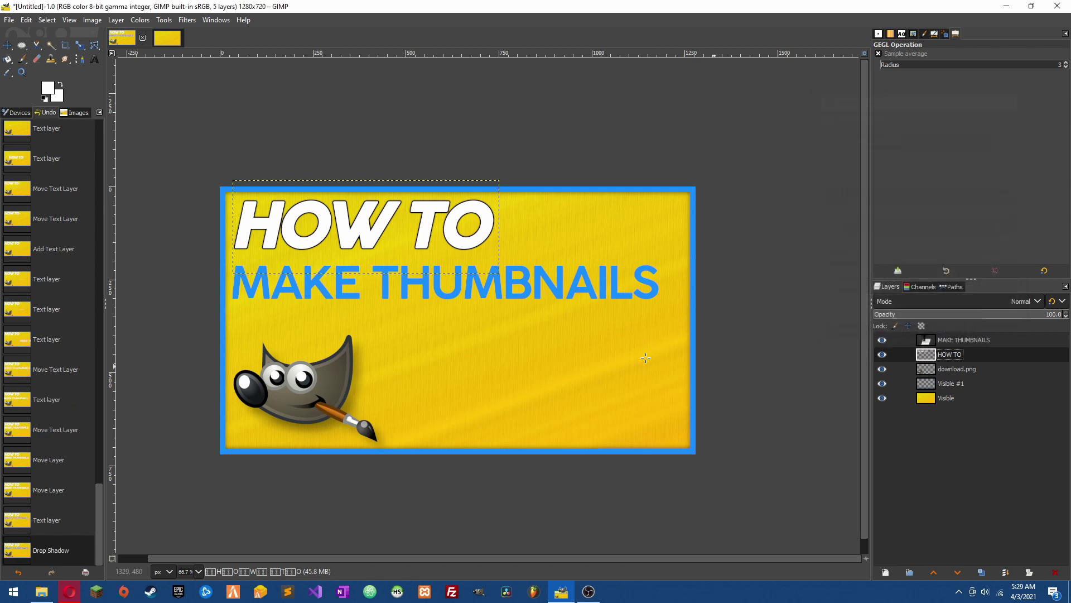
- Repeat the same drop shadow on MAKE THUMBNAILS
{"action": "left_click", "coordinate": [958, 342]}
{"action": "left_click", "coordinate": [209, 23]}
{"action": "mouse_move", "coordinate": [168, 24]}
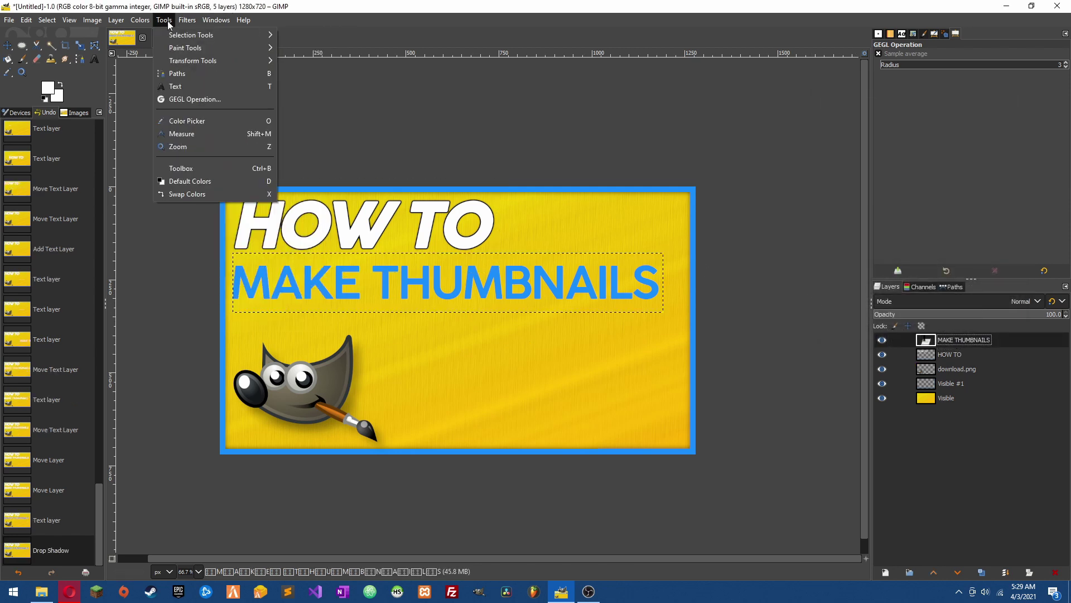
{"action": "left_click", "coordinate": [197, 37]}
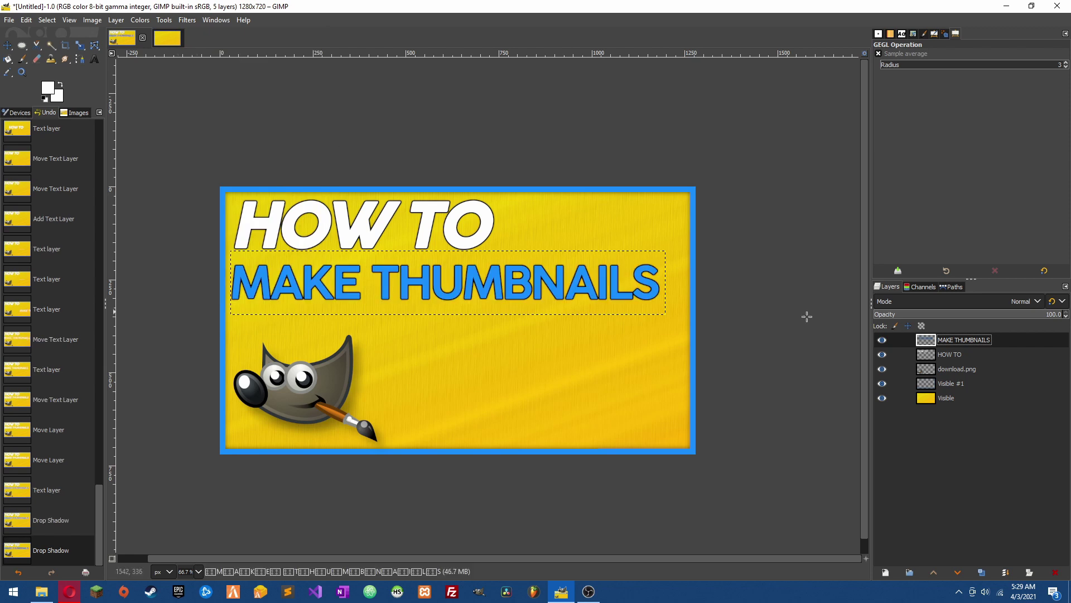
{"action": "left_click", "coordinate": [949, 383]}
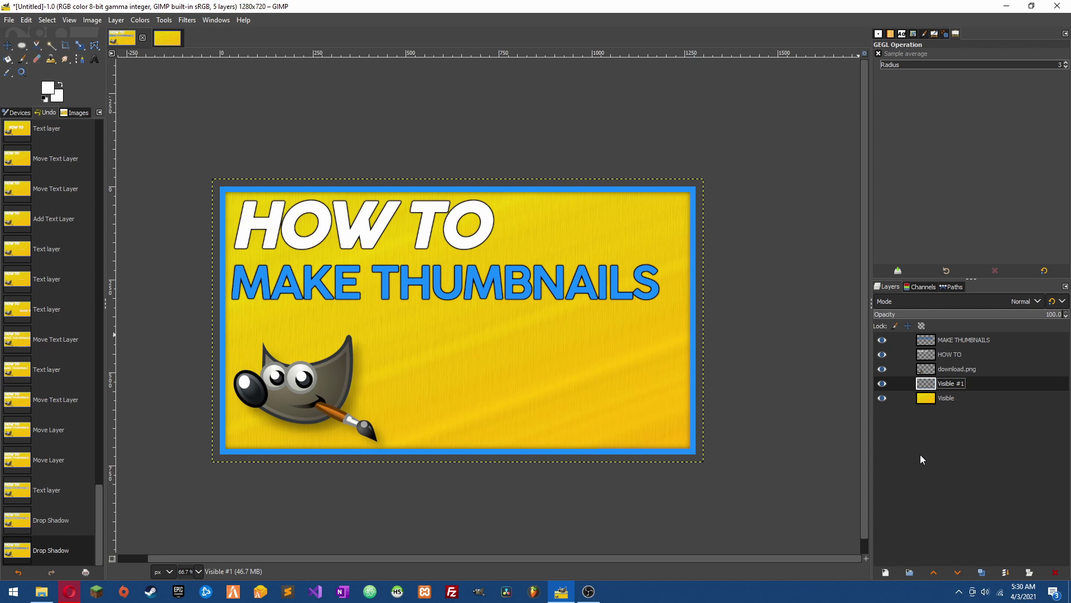
- Adjust HOW TO's drop shadow: zero blur, about 6 px offset, roughly 0.7 opacity
{"action": "left_click", "coordinate": [944, 354]}
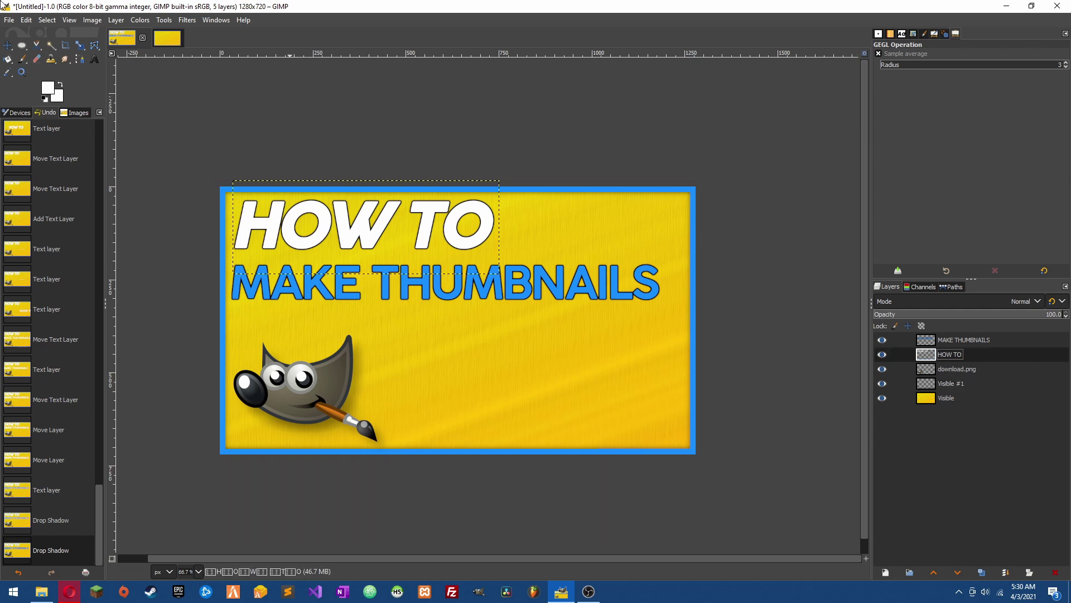
{"action": "left_click", "coordinate": [182, 20]}
{"action": "left_click", "coordinate": [212, 46]}
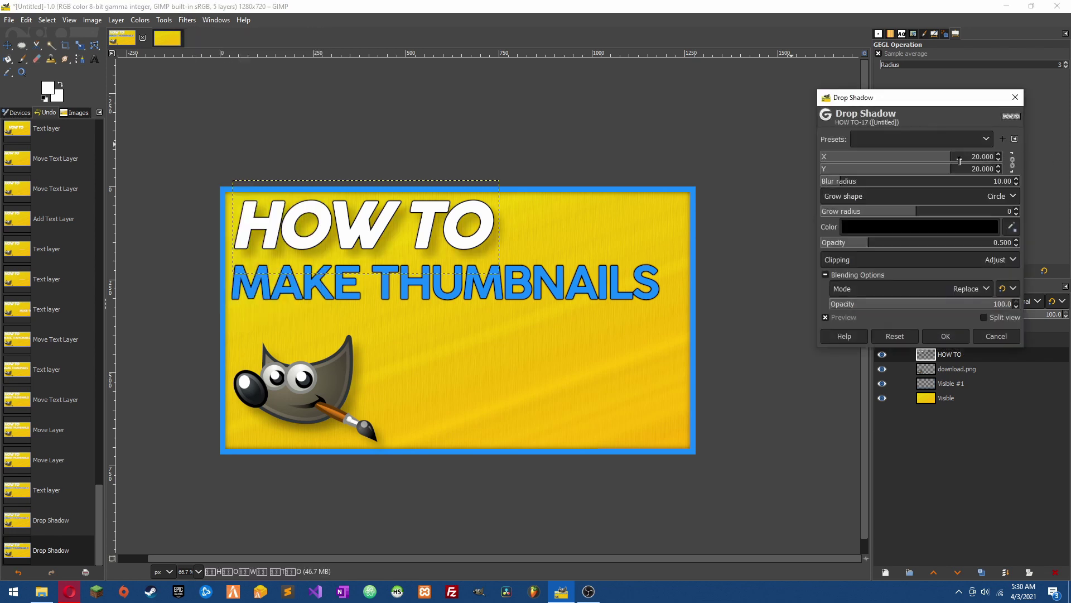
{"action": "left_click_drag", "start_coordinate": [936, 169], "coordinate": [908, 163]}
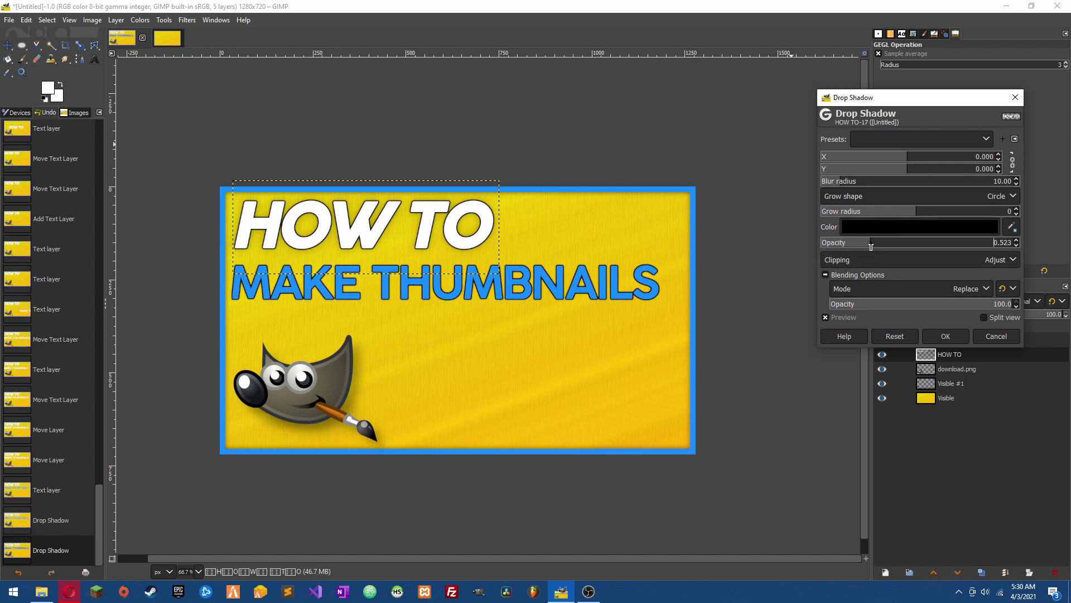
{"action": "left_click_drag", "start_coordinate": [872, 246], "coordinate": [1069, 257]}
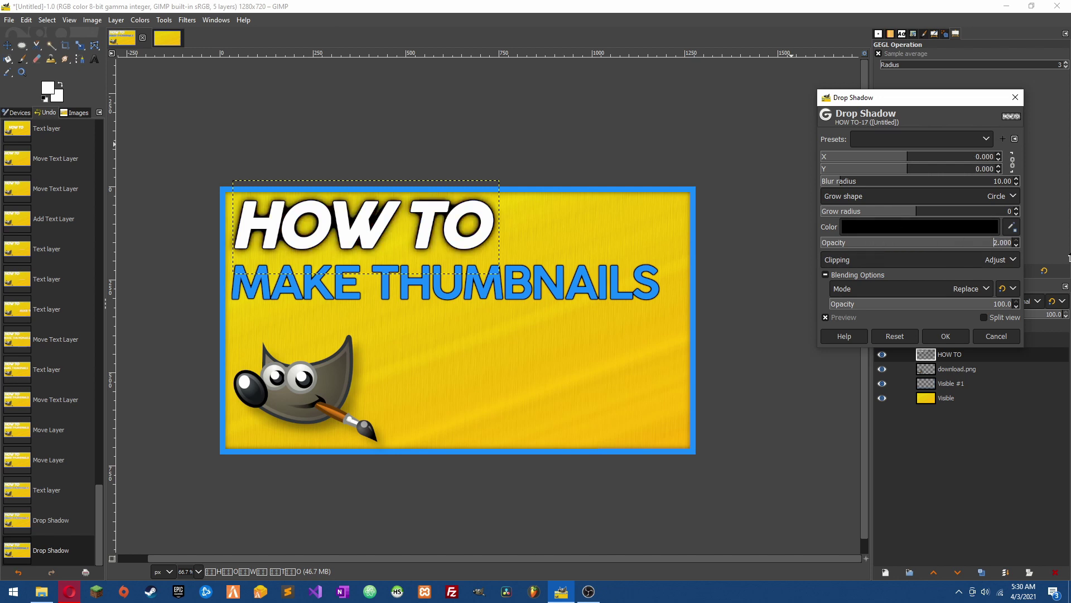
{"action": "left_click", "coordinate": [840, 183]}
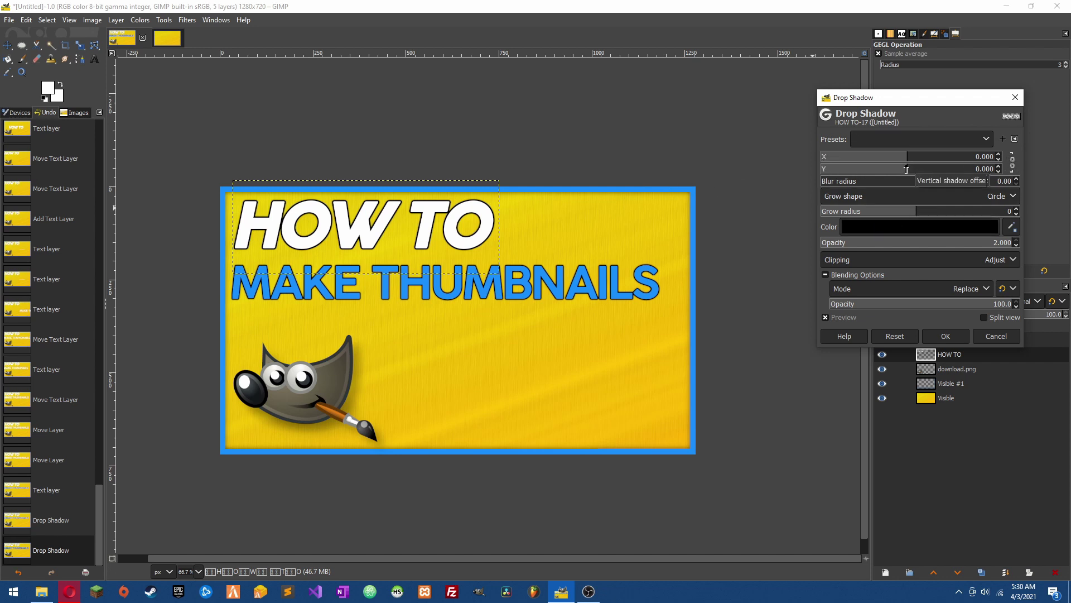
{"action": "left_click_drag", "start_coordinate": [908, 170], "coordinate": [921, 169]}
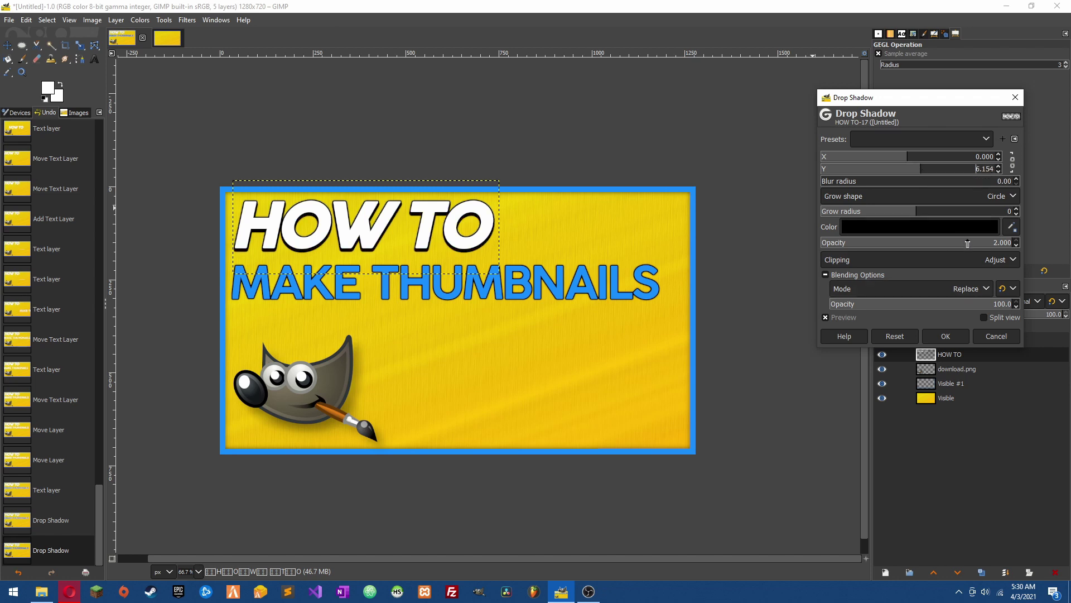
{"action": "left_click_drag", "start_coordinate": [967, 244], "coordinate": [883, 231]}
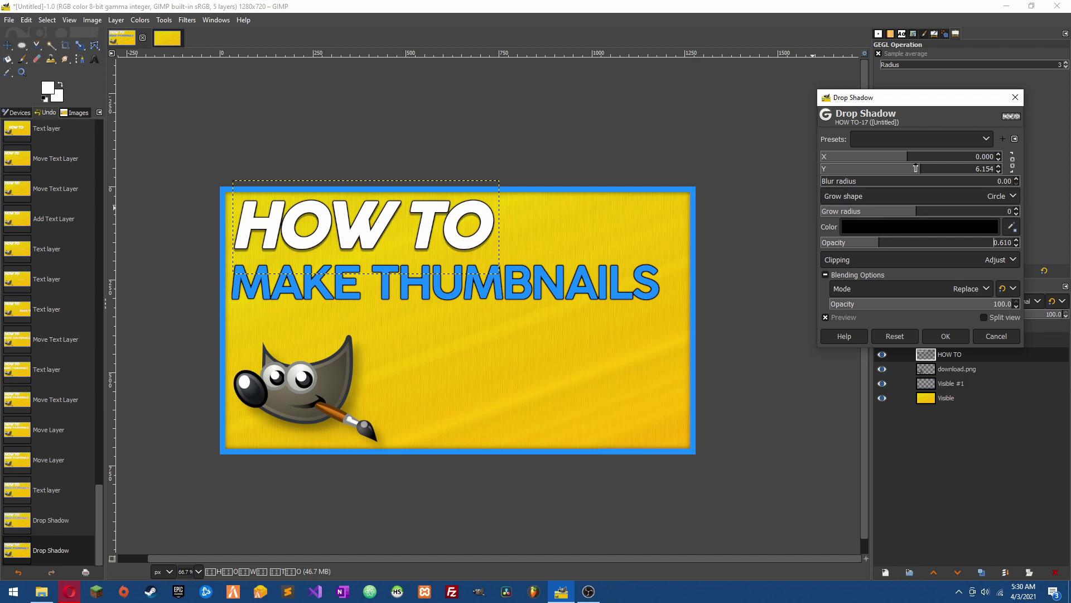
- Save these shadow settings as a preset named 'Drop shadow text'
{"action": "left_click", "coordinate": [1003, 142]}
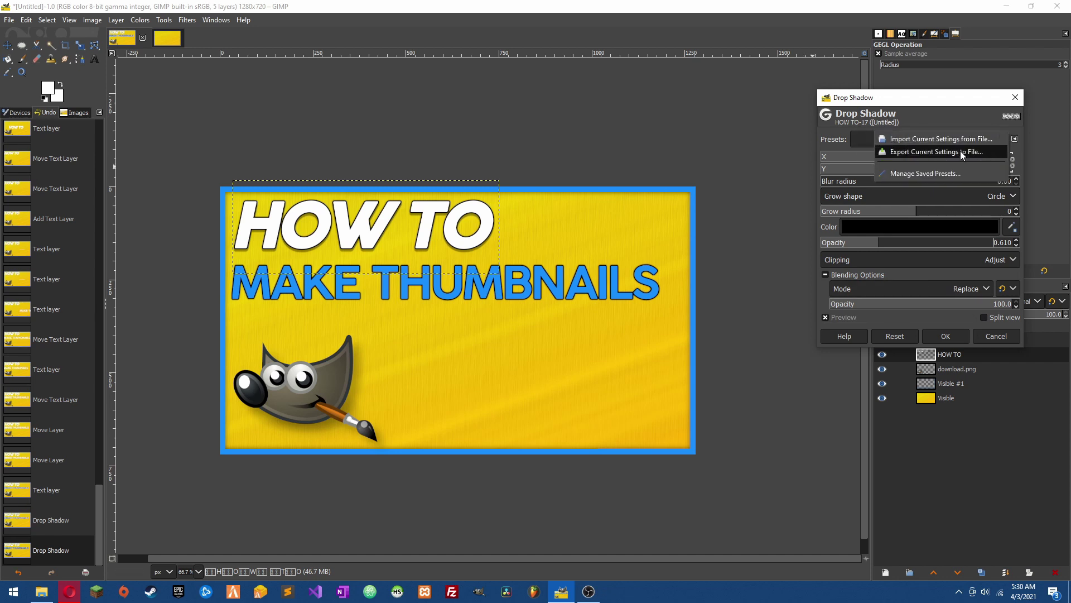
{"action": "left_click", "coordinate": [916, 135]}
{"action": "left_click", "coordinate": [920, 140]}
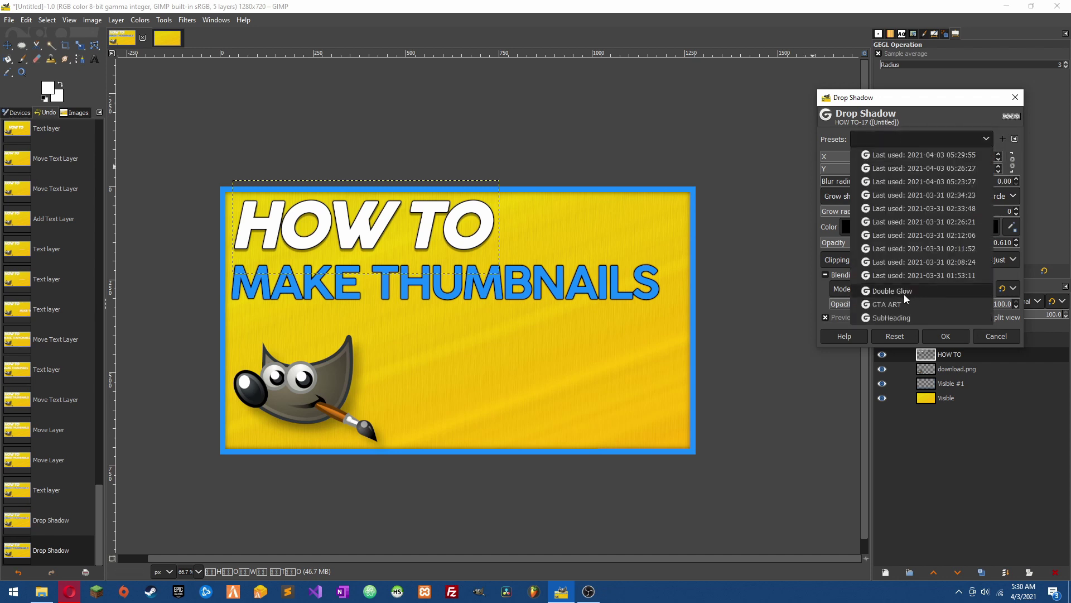
{"action": "left_click", "coordinate": [1000, 141]}
{"action": "left_click", "coordinate": [1003, 139]}
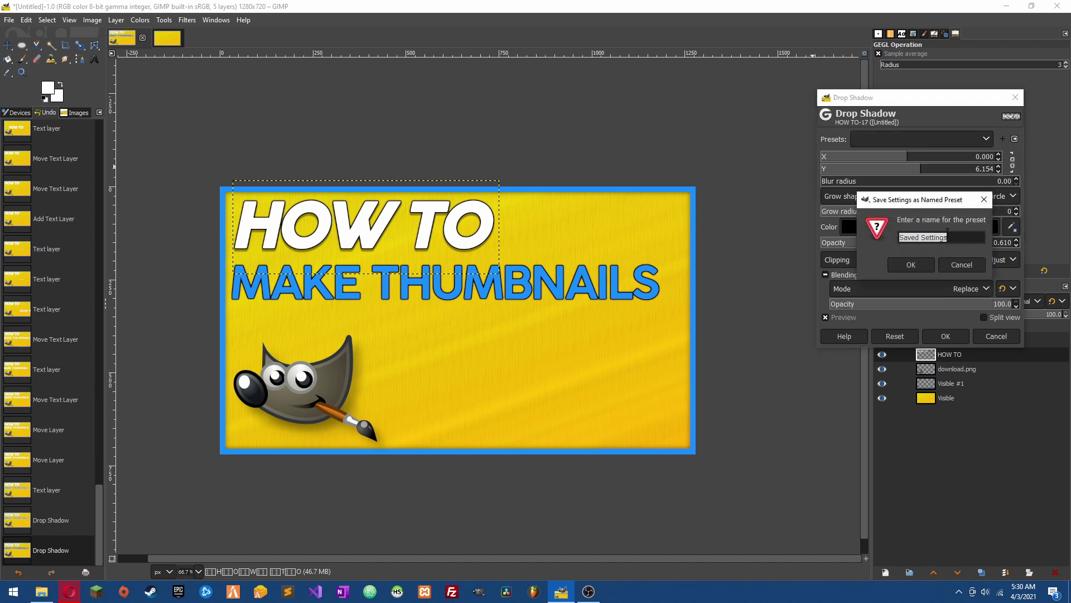
{"action": "type", "text": "Drop shadow text"}
{"action": "key", "text": "Return"}
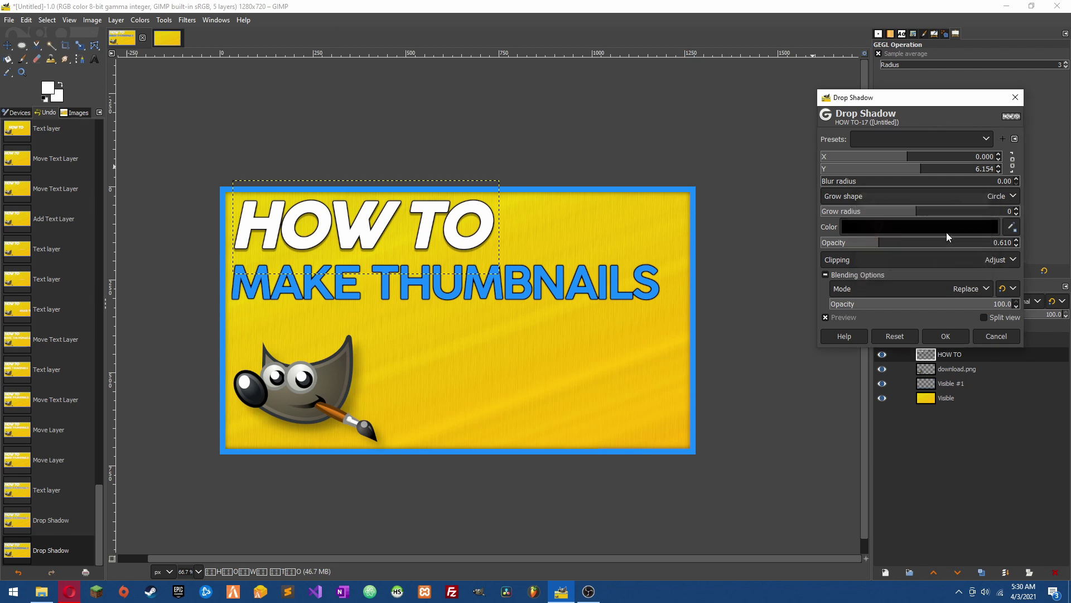
- Apply the shadow to HOW TO and repeat it on MAKE THUMBNAILS
{"action": "left_click", "coordinate": [946, 336]}
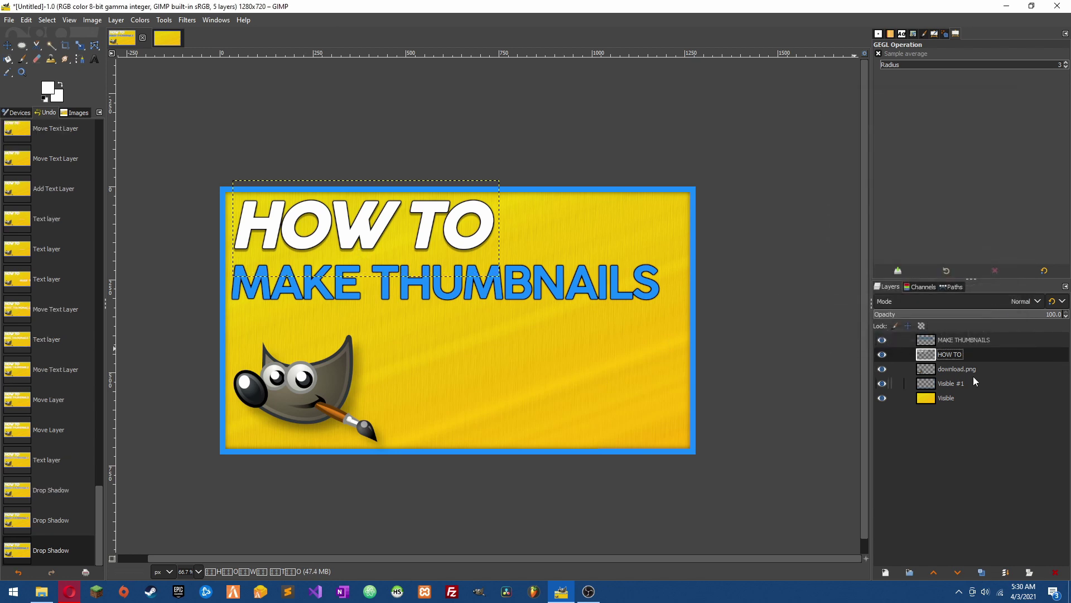
{"action": "left_click", "coordinate": [966, 340]}
{"action": "left_click", "coordinate": [180, 21]}
{"action": "left_click", "coordinate": [195, 35]}
{"action": "left_click", "coordinate": [962, 397]}
{"action": "scroll", "coordinate": [390, 359], "scroll_direction": "down", "scroll_amount": 4}
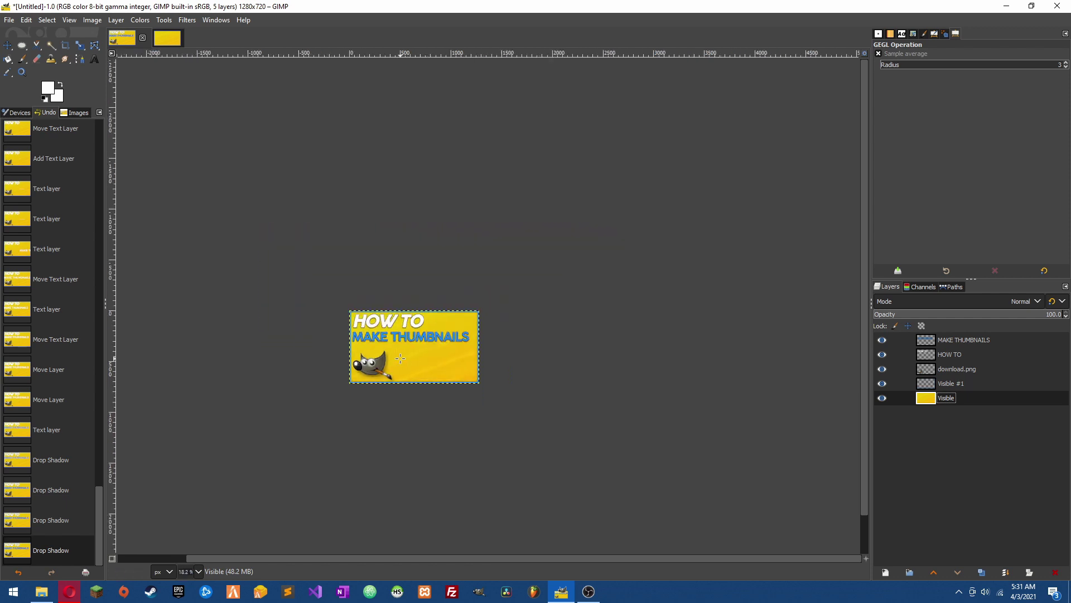
{"action": "scroll", "coordinate": [391, 358], "scroll_direction": "up", "scroll_amount": 4}
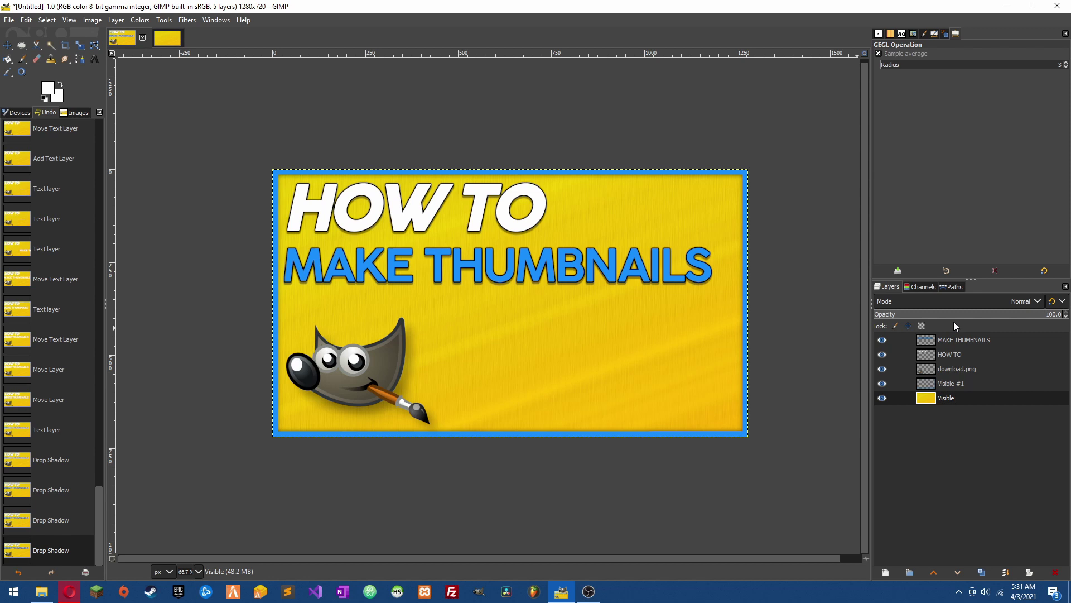
{"action": "left_click", "coordinate": [934, 370]}
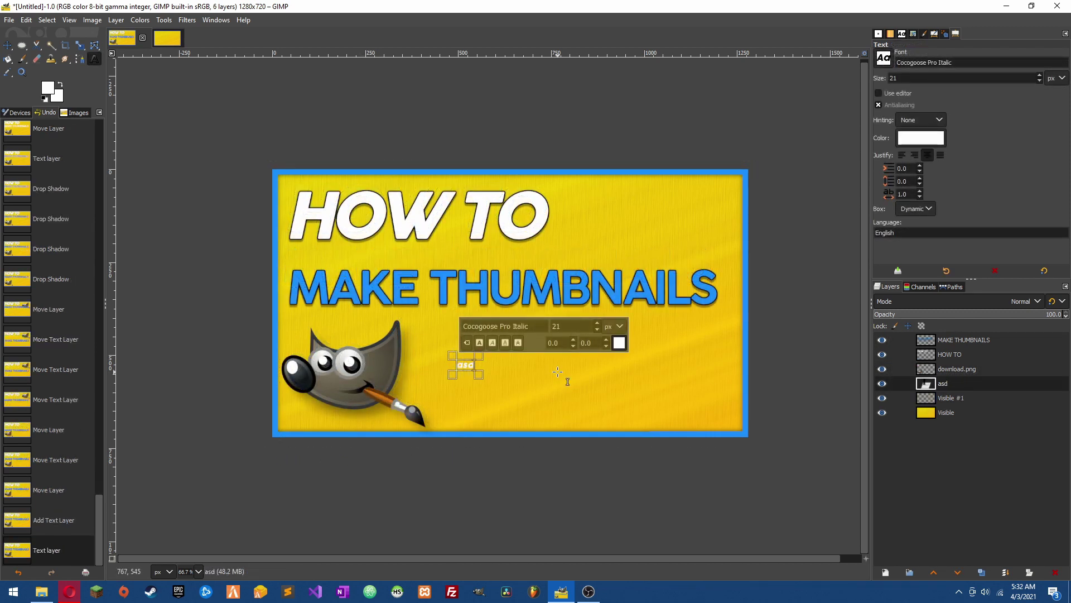
- Type 'QUICK AND EASY' in near-black 0d0d0d at 60 px
{"action": "key", "text": "BackSpace"}
{"action": "key", "text": "BackSpace"}
{"action": "key", "text": "BackSpace"}
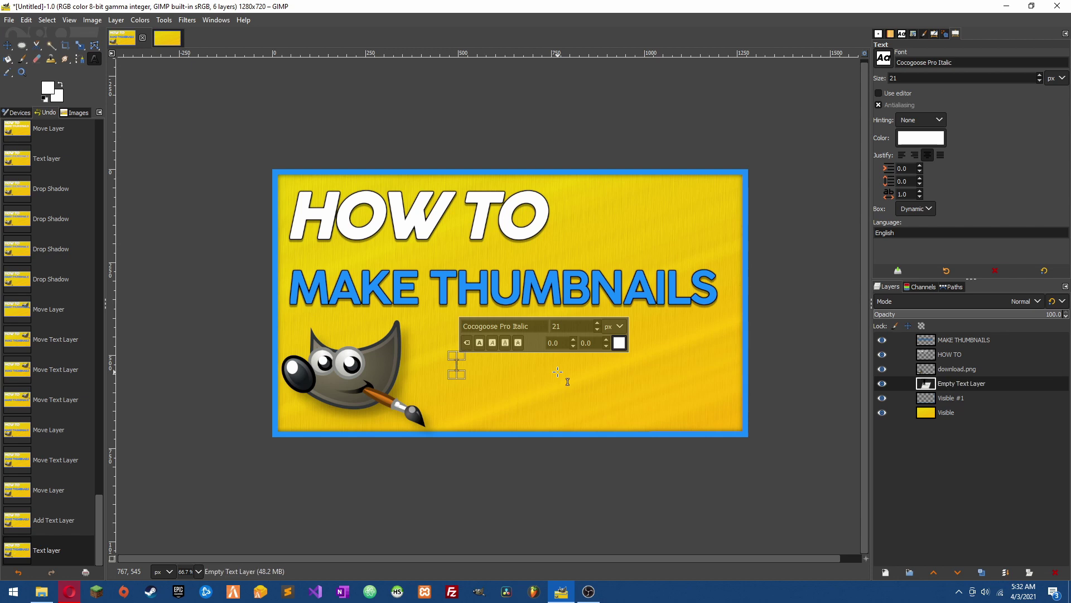
{"action": "type", "text": "QUICK AND E"}
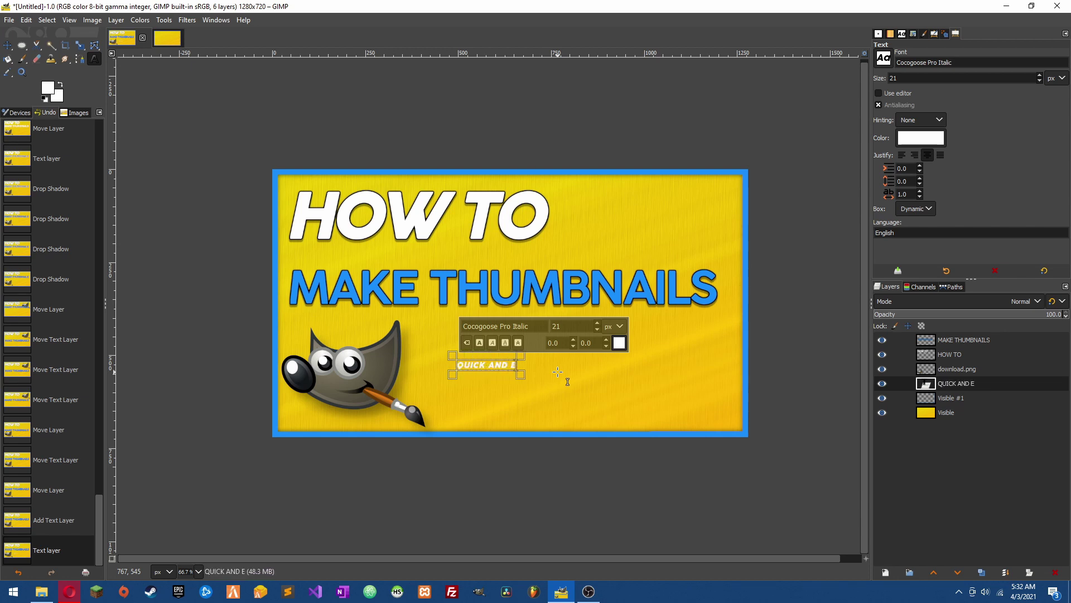
{"action": "type", "text": "ASY"}
{"action": "key", "text": "ctrl+a"}
{"action": "left_click", "coordinate": [620, 343]}
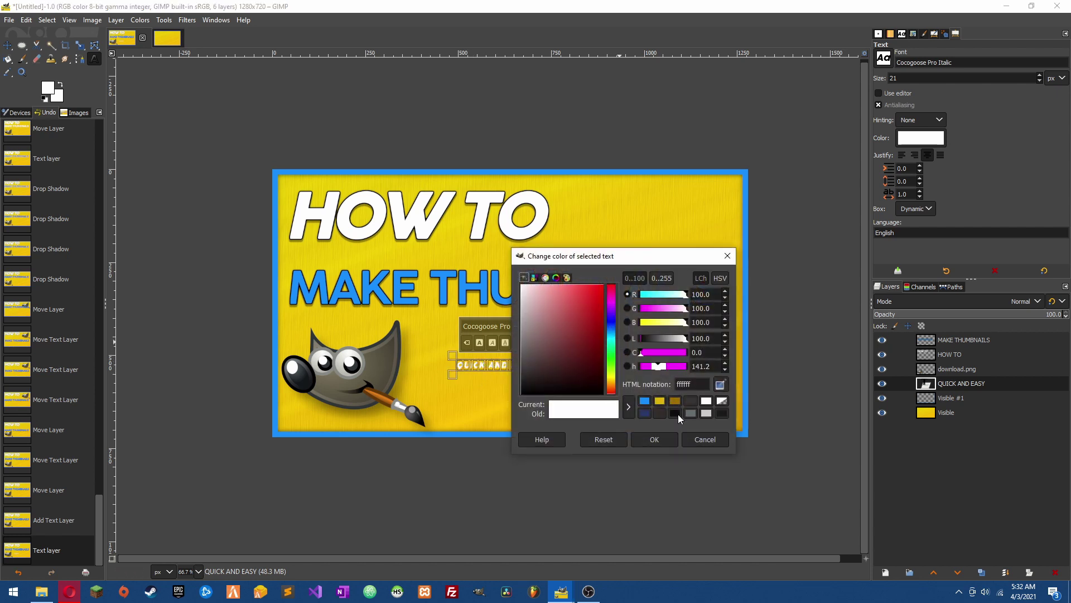
{"action": "left_click", "coordinate": [690, 403]}
{"action": "left_click", "coordinate": [654, 440]}
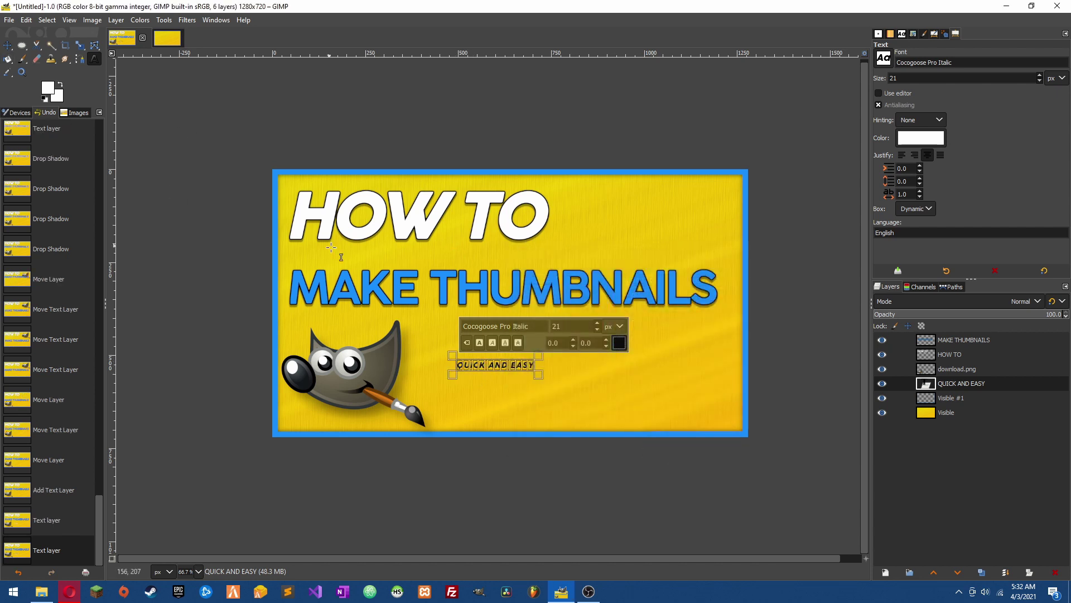
{"action": "scroll", "coordinate": [565, 327], "scroll_direction": "up", "scroll_amount": 20}
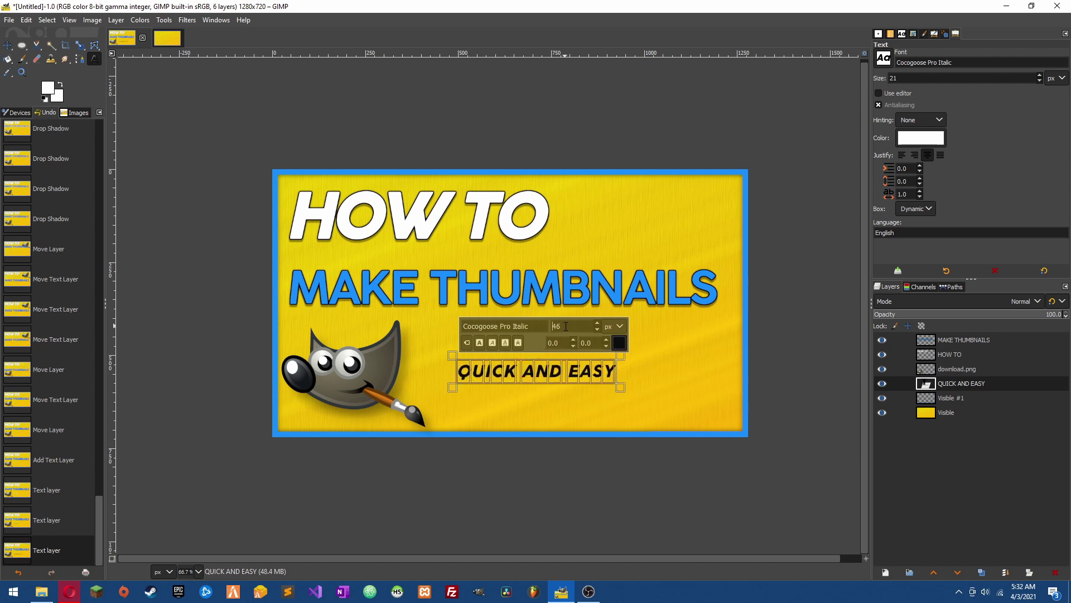
{"action": "scroll", "coordinate": [565, 327], "scroll_direction": "up", "scroll_amount": 4}
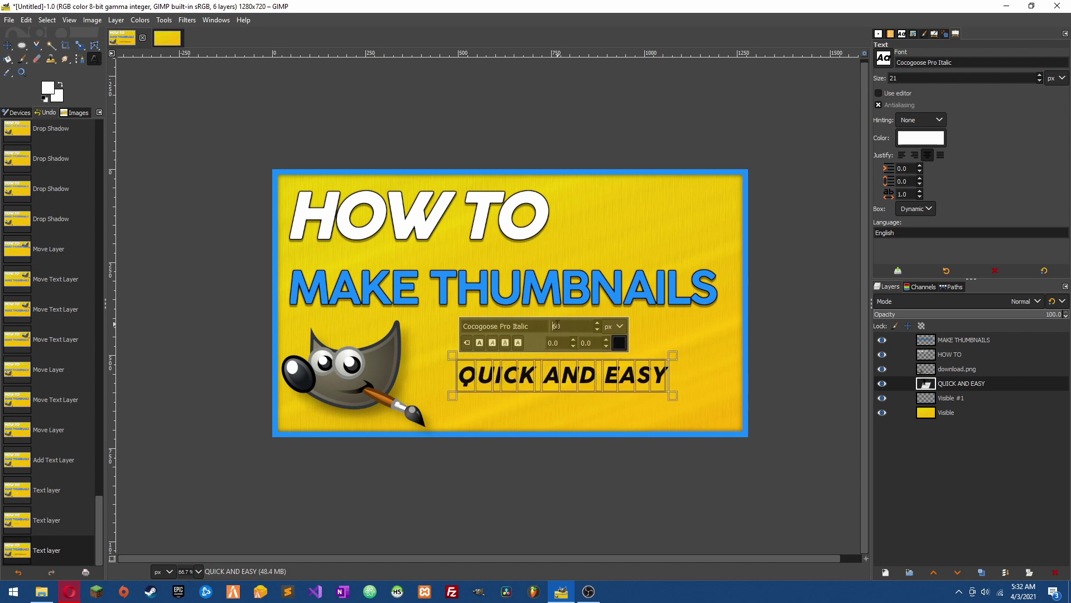
- Move QUICK AND EASY beside the mascot and open File Explorer
{"action": "left_click", "coordinate": [7, 46]}
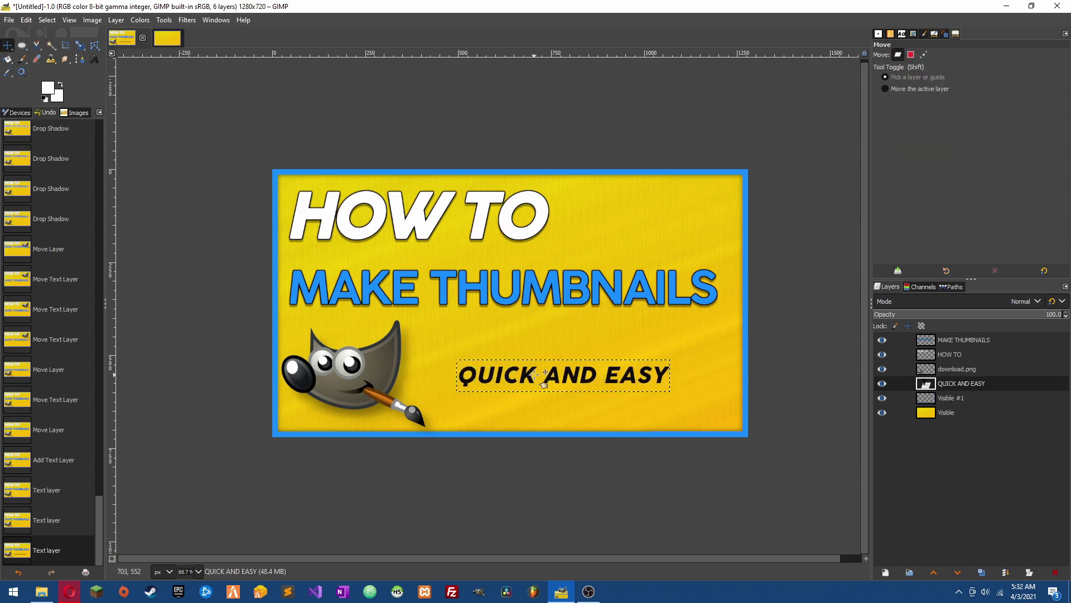
{"action": "left_click_drag", "start_coordinate": [527, 375], "coordinate": [540, 355]}
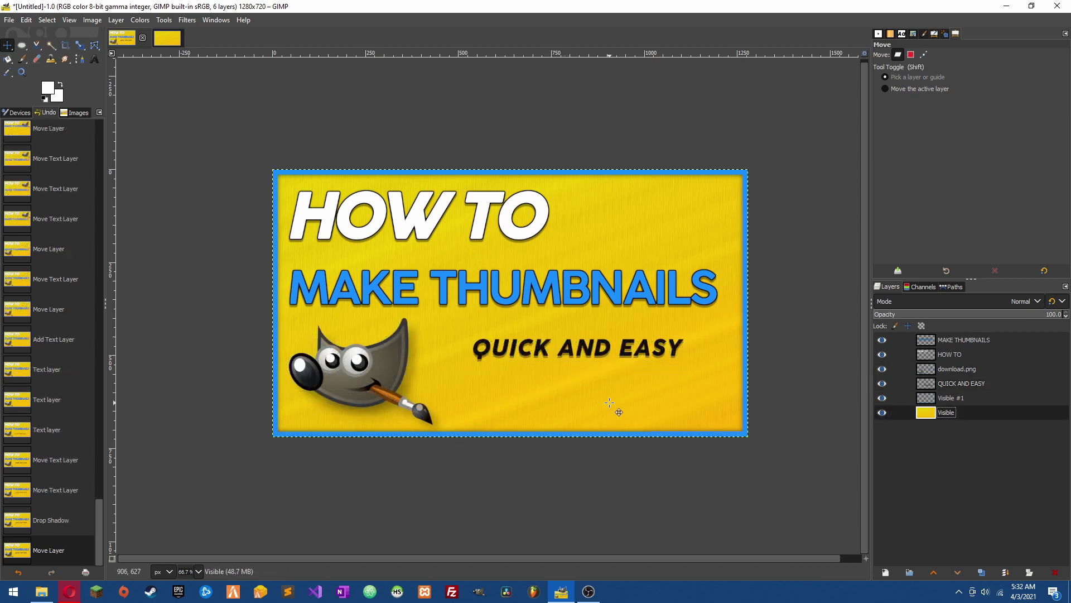
{"action": "scroll", "coordinate": [512, 421], "scroll_direction": "down", "scroll_amount": 2}
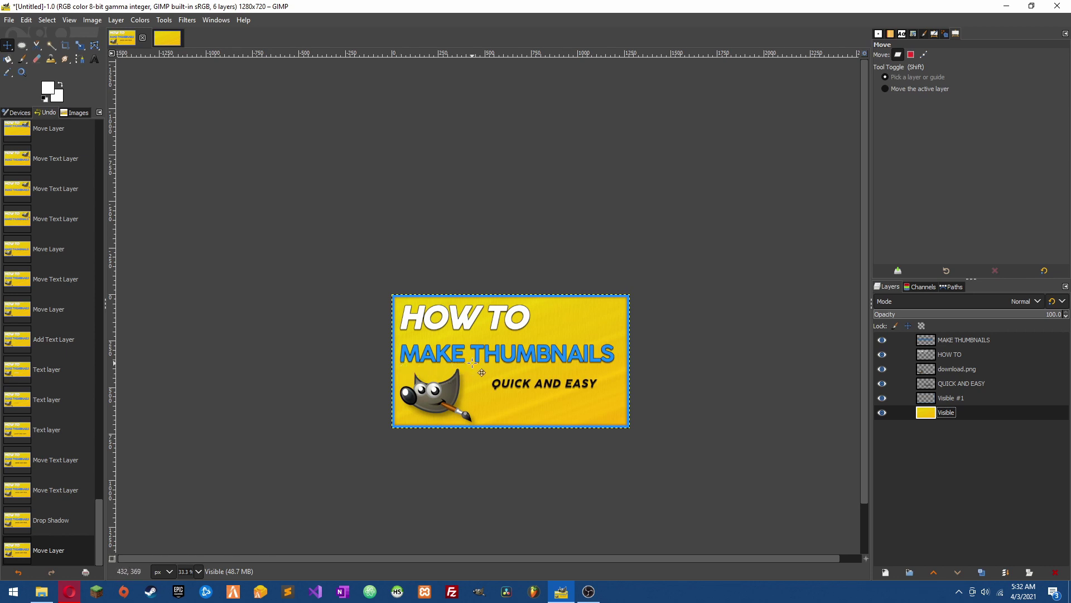
{"action": "scroll", "coordinate": [473, 363], "scroll_direction": "up", "scroll_amount": 2}
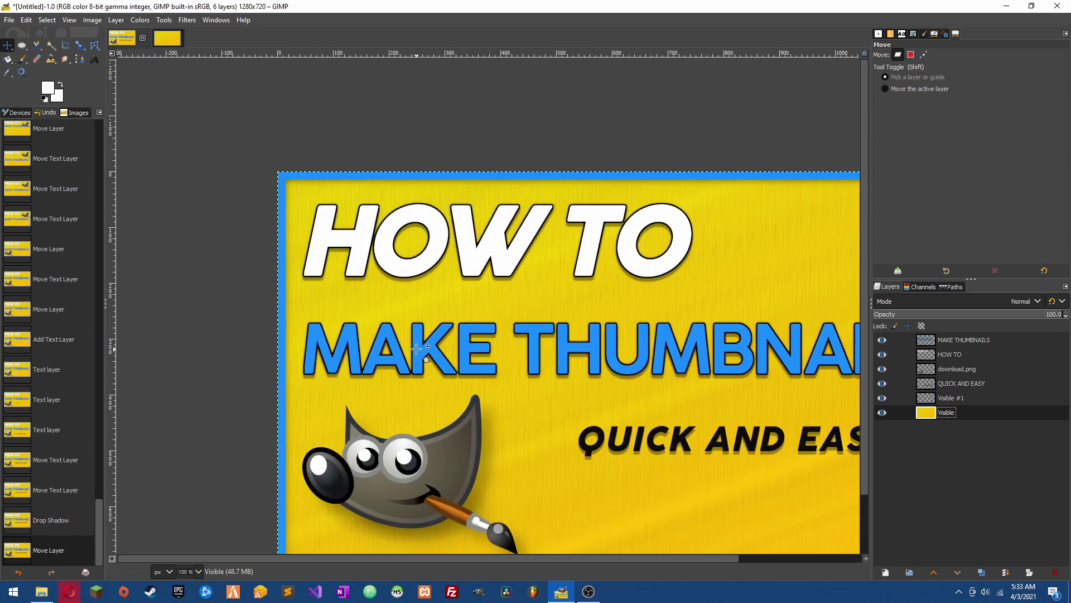
{"action": "left_click", "coordinate": [41, 591]}
- Browse to D: > OBS Recordings > Thumbnails and open the older euppt1.png thumbnail
{"action": "scroll", "coordinate": [308, 335], "scroll_direction": "down", "scroll_amount": 2}
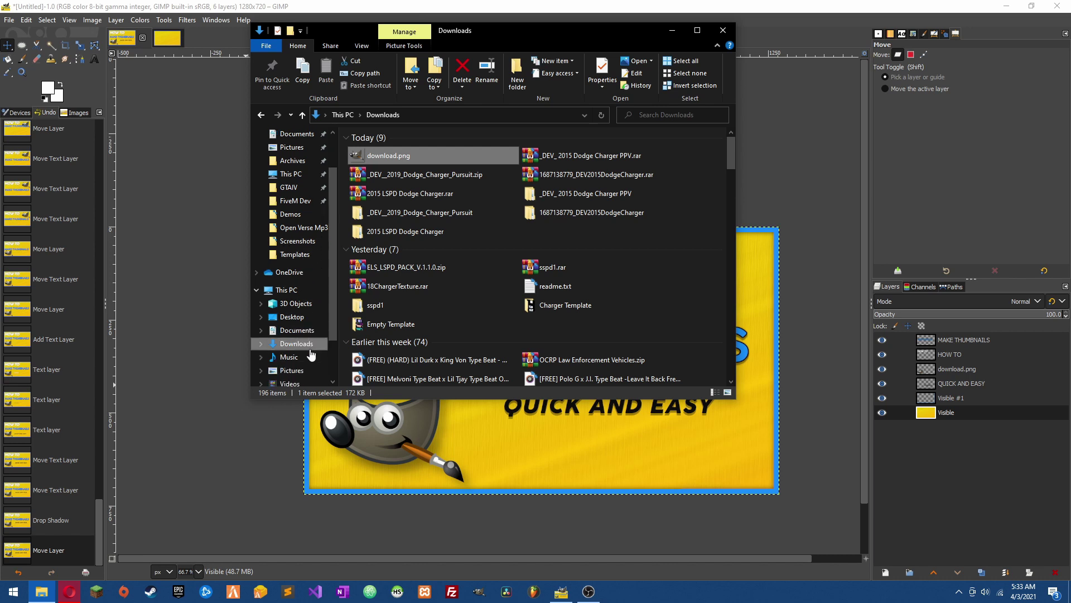
{"action": "left_click", "coordinate": [308, 373]}
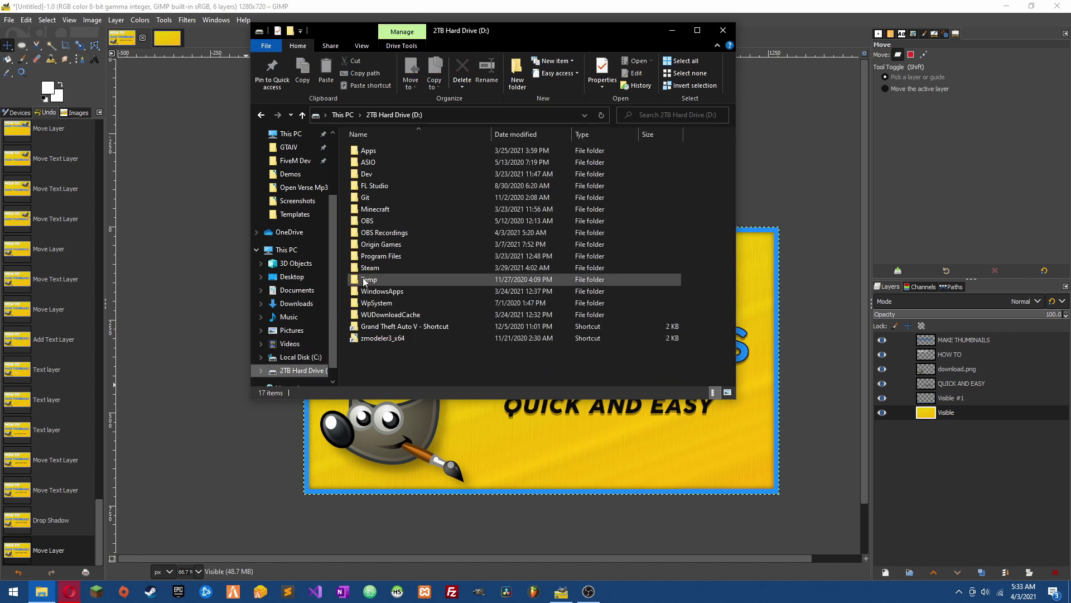
{"action": "double_click", "coordinate": [391, 233]}
{"action": "double_click", "coordinate": [516, 177]}
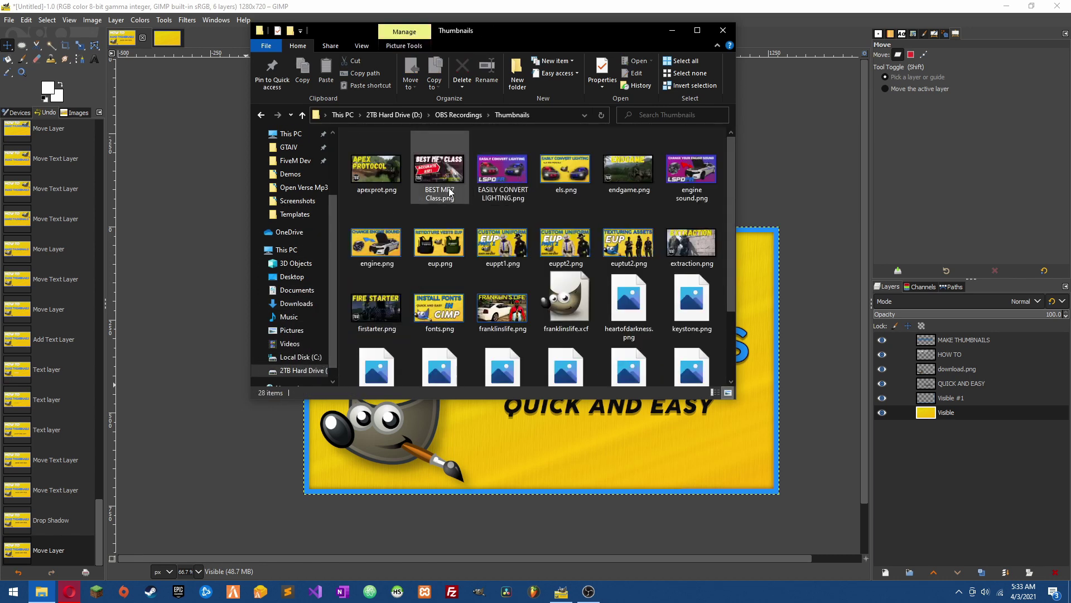
{"action": "double_click", "coordinate": [502, 148]}
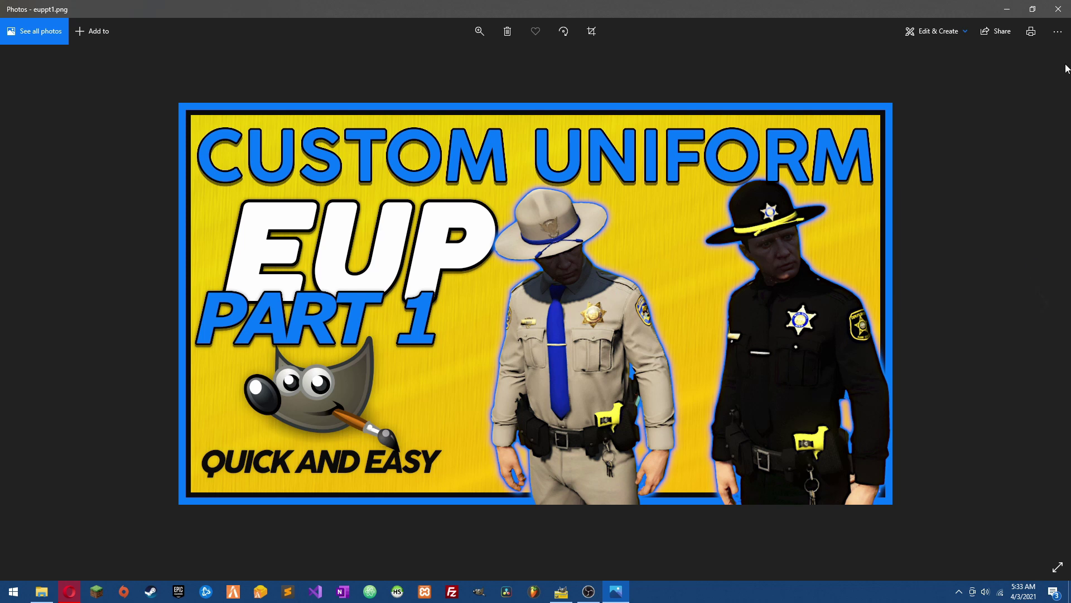
- Close the photo viewer and return to the GIMP window
{"action": "left_click", "coordinate": [1059, 9]}
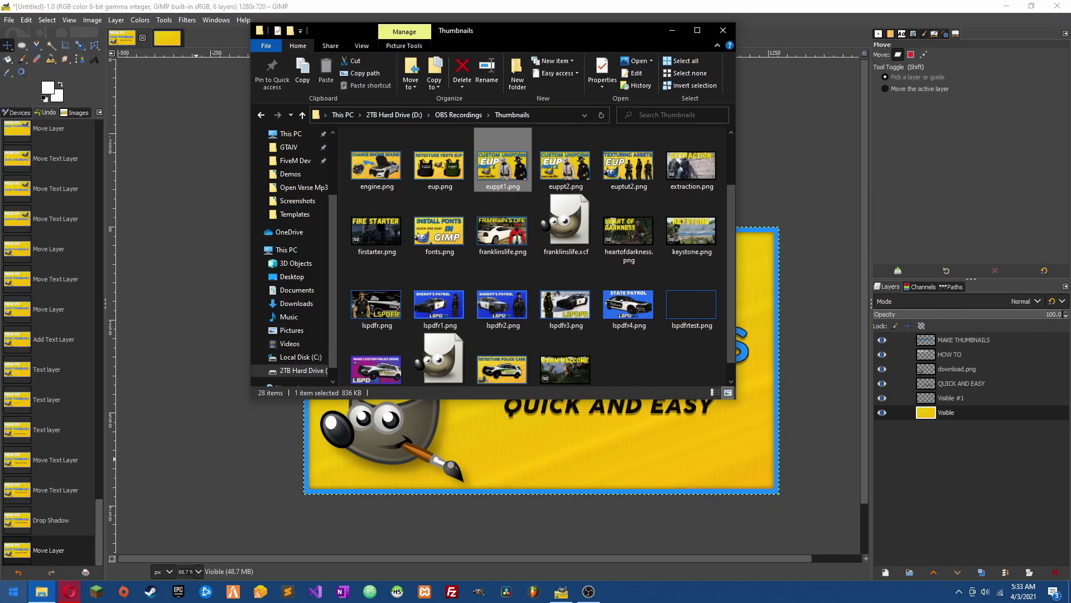
{"action": "left_click", "coordinate": [984, 427]}
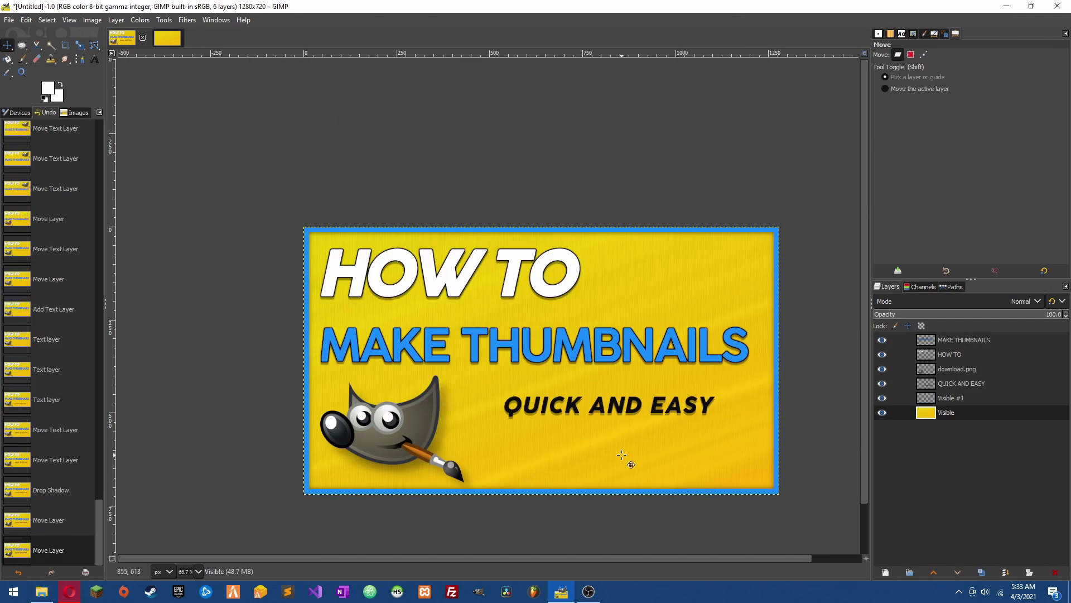